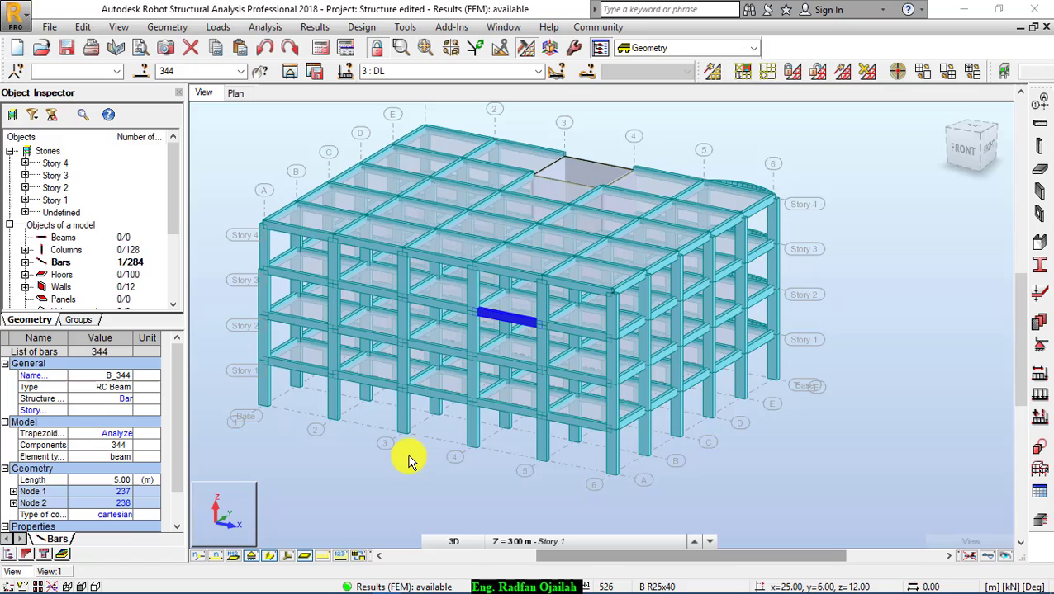
Select the ground-floor corner column, bar 116, and open the code parameters for required reinforcement of RC beams/columns
left_click(403, 412)
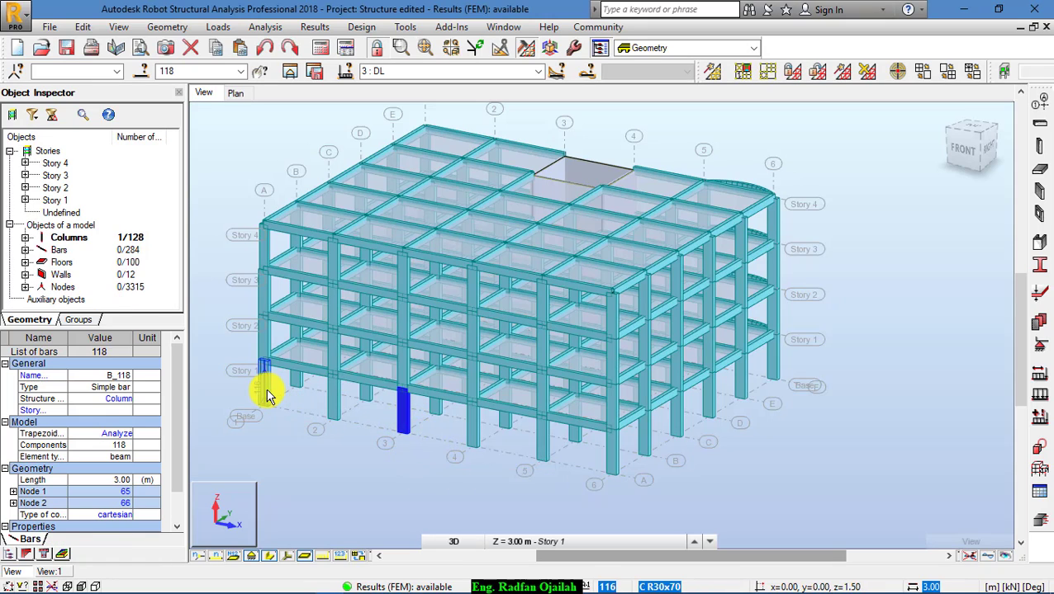
left_click(267, 394)
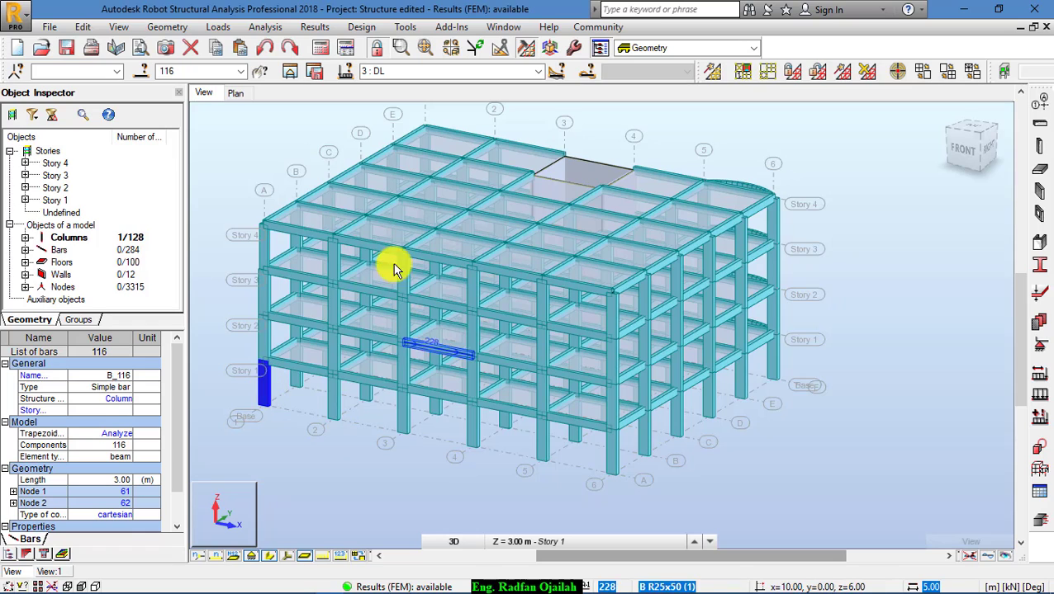
left_click(360, 26)
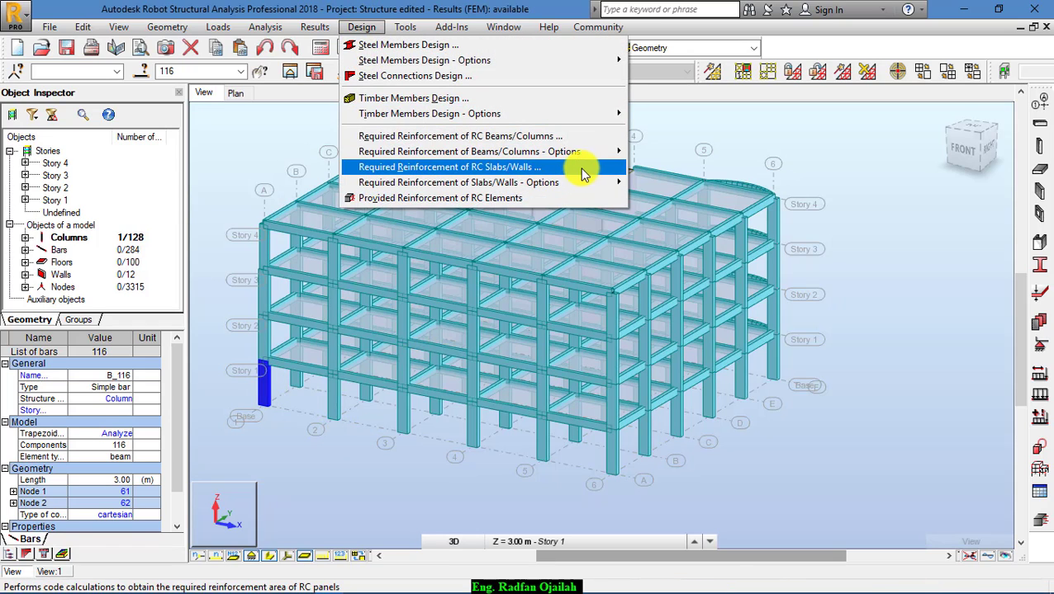
mouse_move(589, 157)
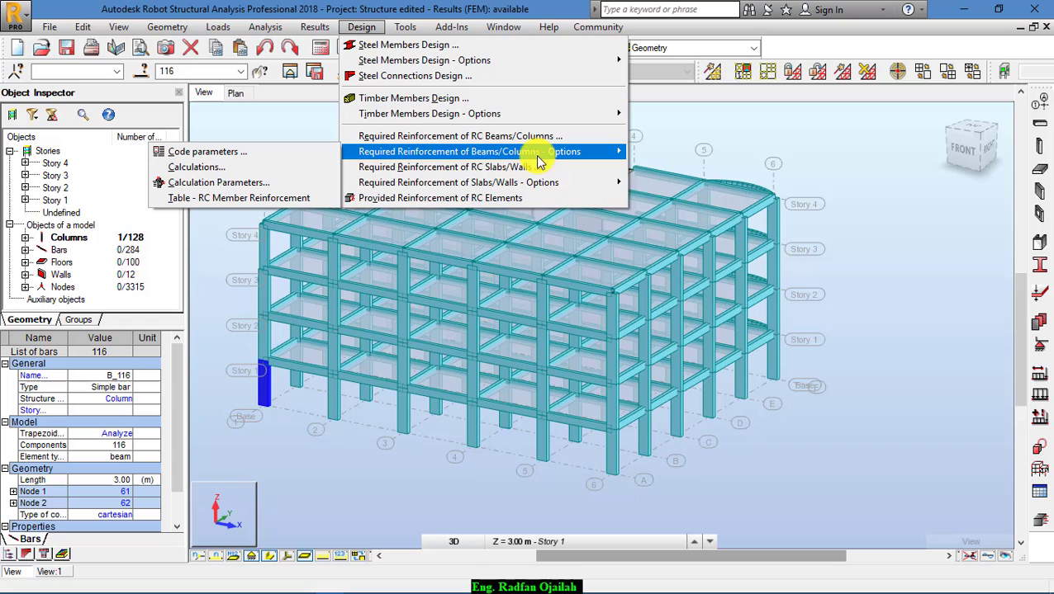
left_click(316, 159)
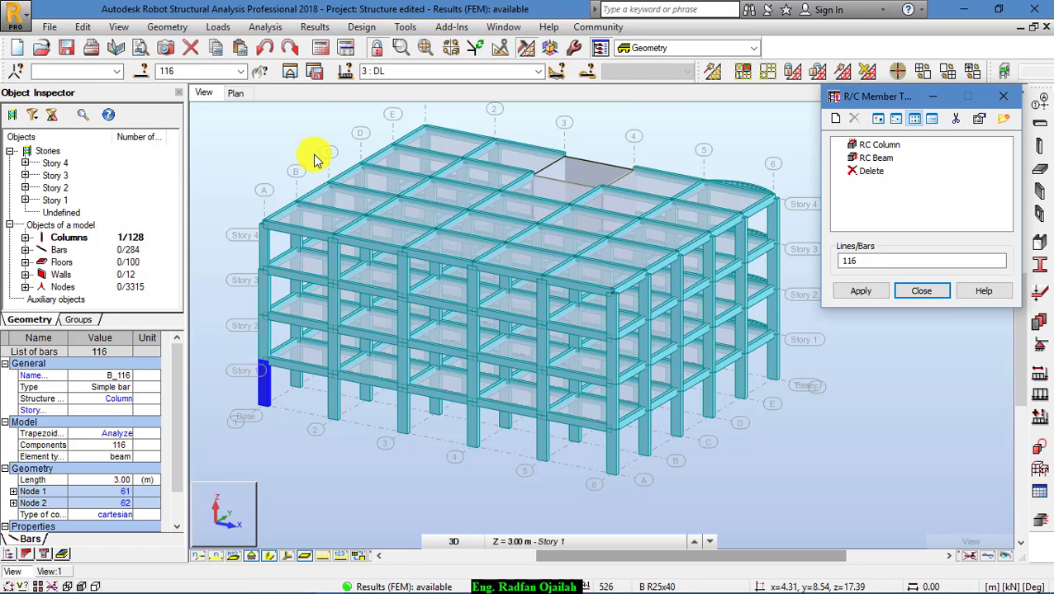
Start a new RC member type definition and show its column settings
left_click(868, 148)
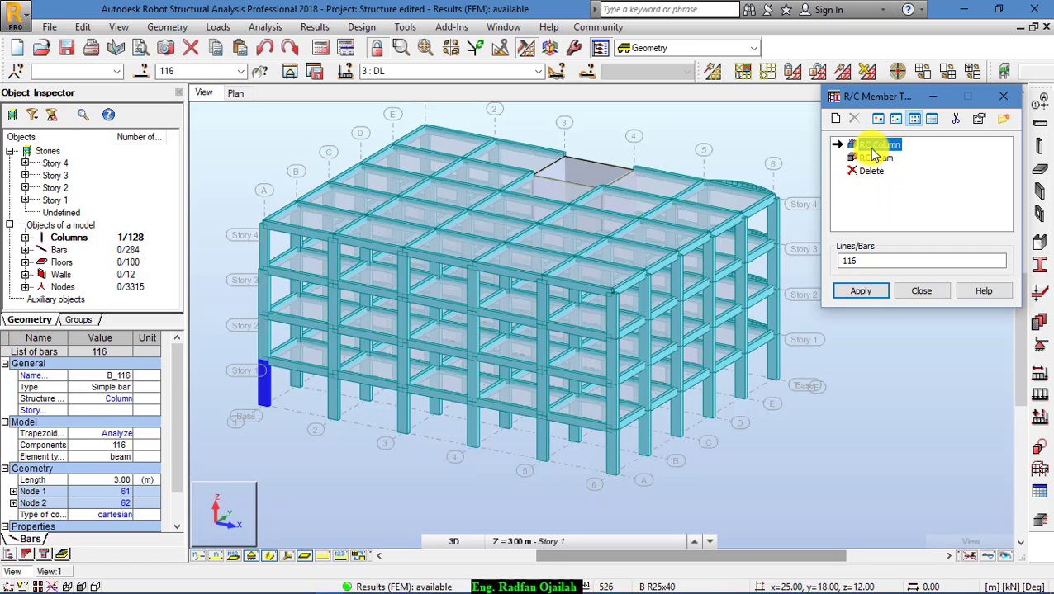
left_click(863, 171)
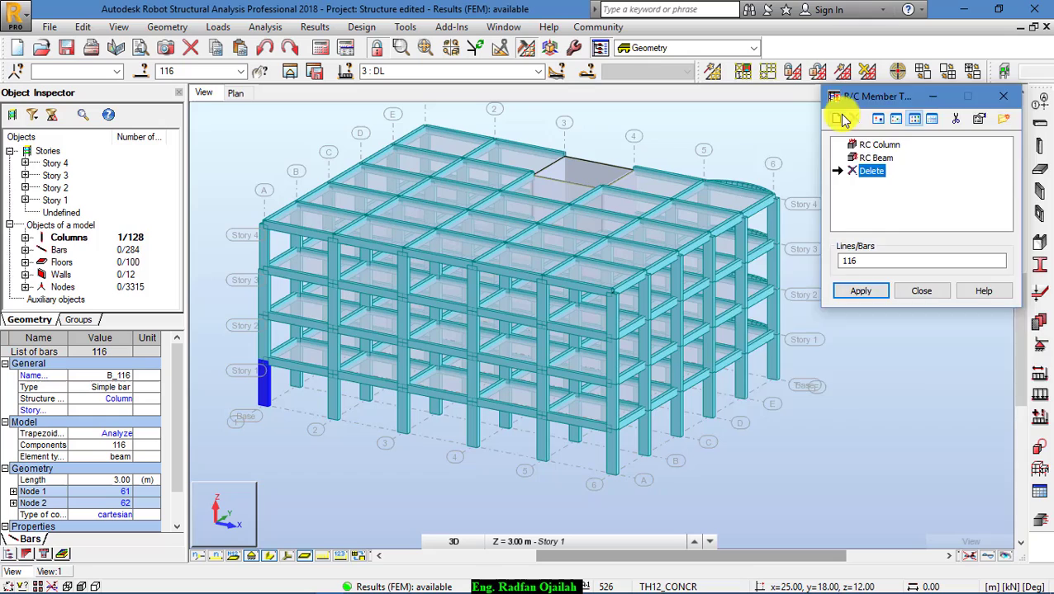
left_click(840, 119)
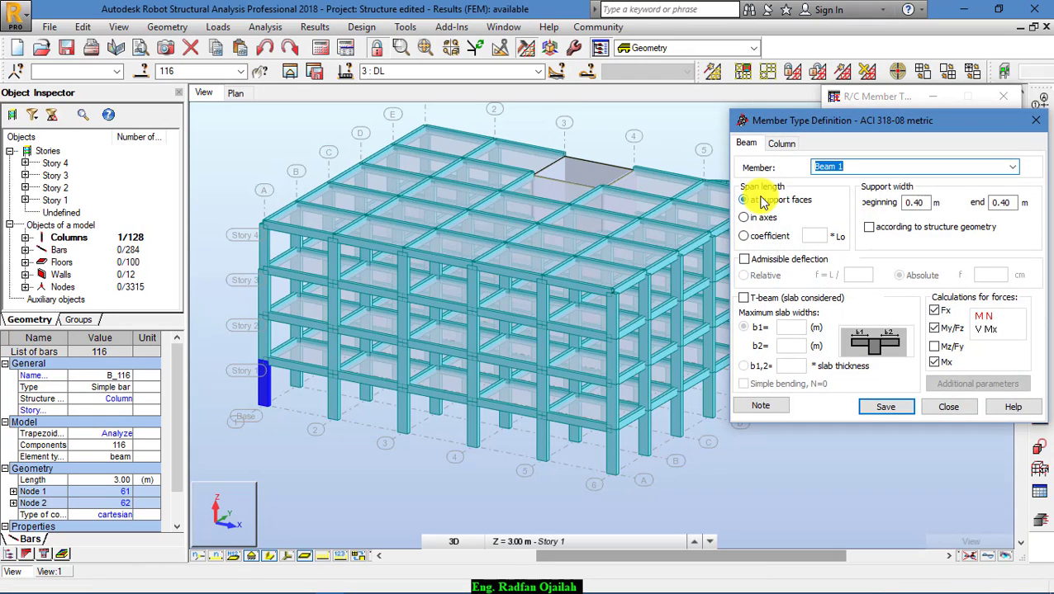
left_click(780, 144)
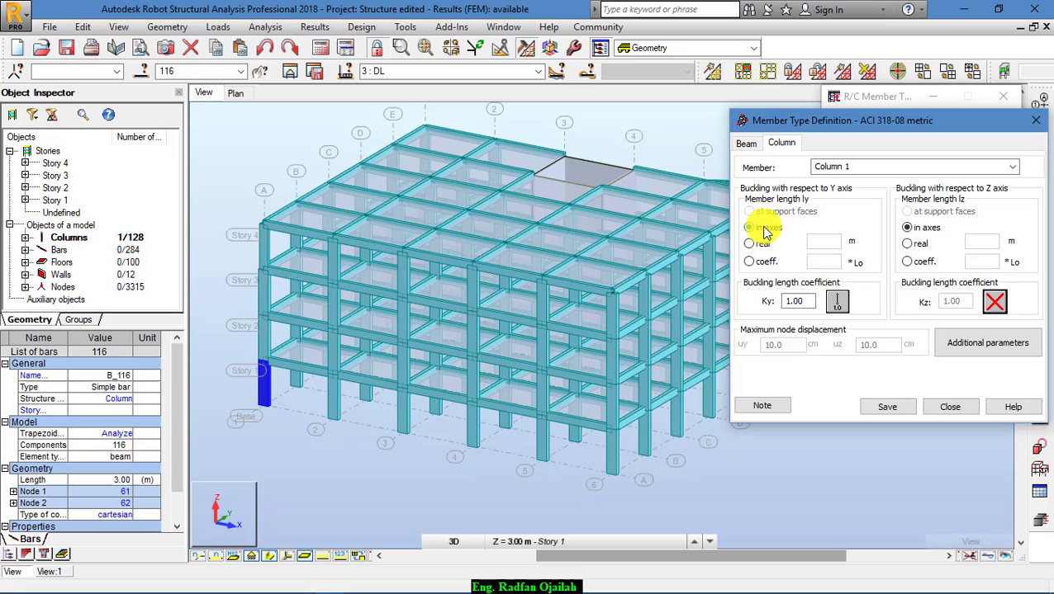
Measure the column length ly in axes and choose the non-sway Y buckling scheme with one adjoining column and one beam
left_click(750, 228)
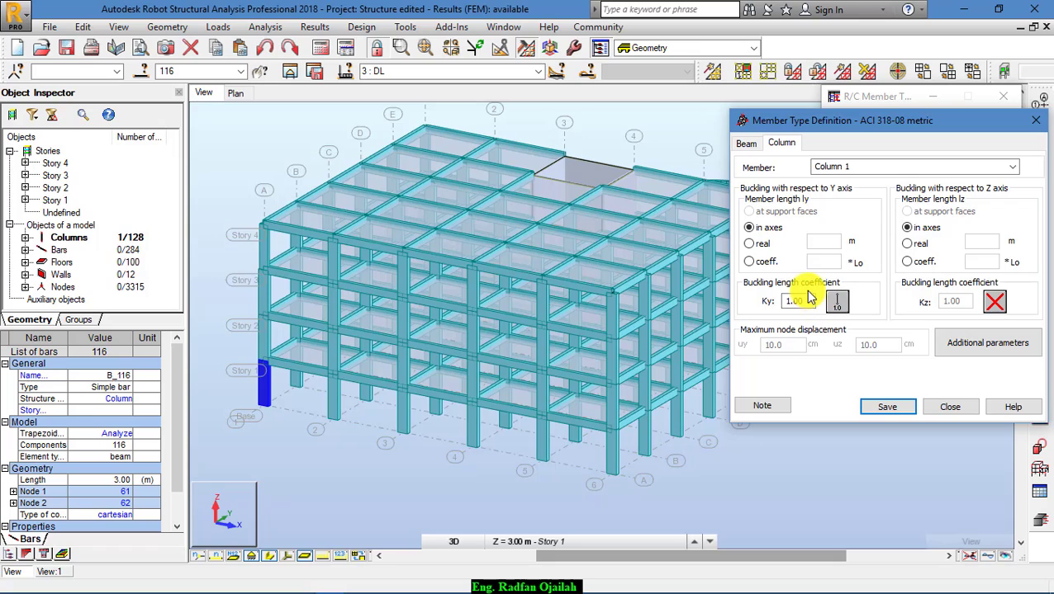
left_click(835, 301)
left_click_drag(805, 302, 768, 305)
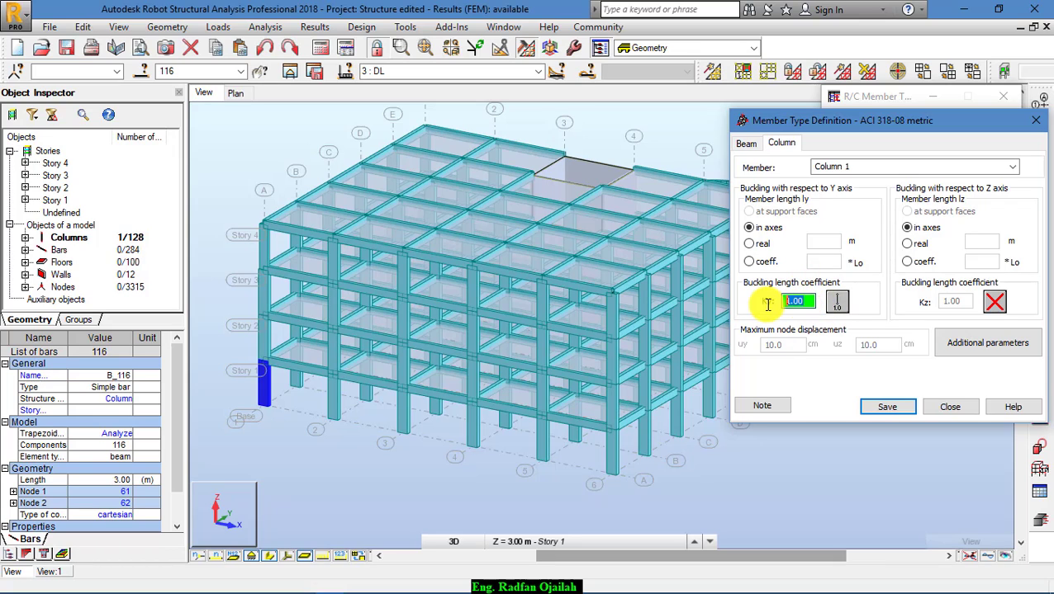
left_click(836, 302)
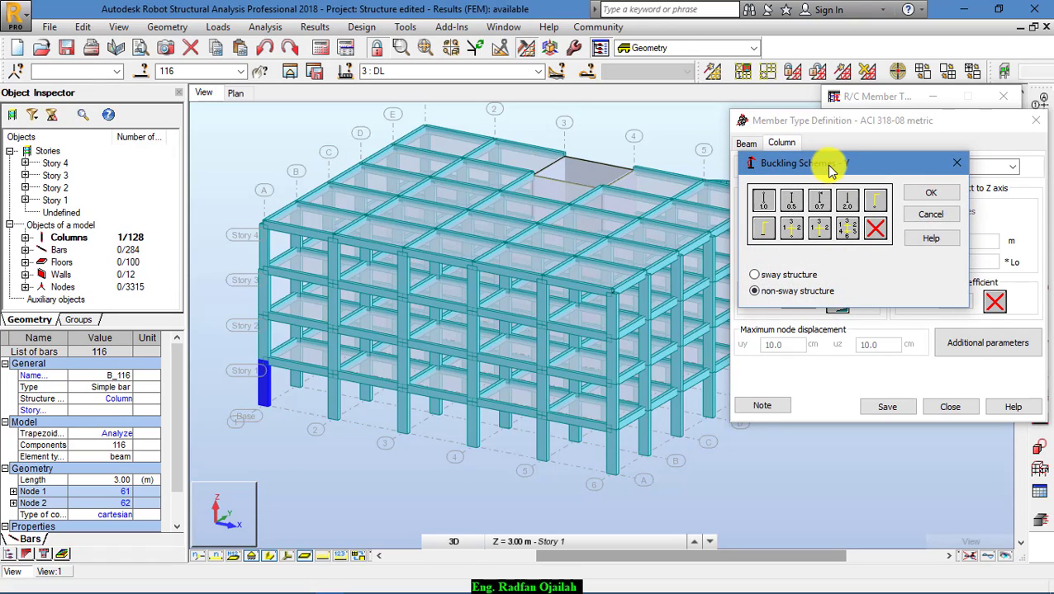
left_click_drag(831, 169, 826, 146)
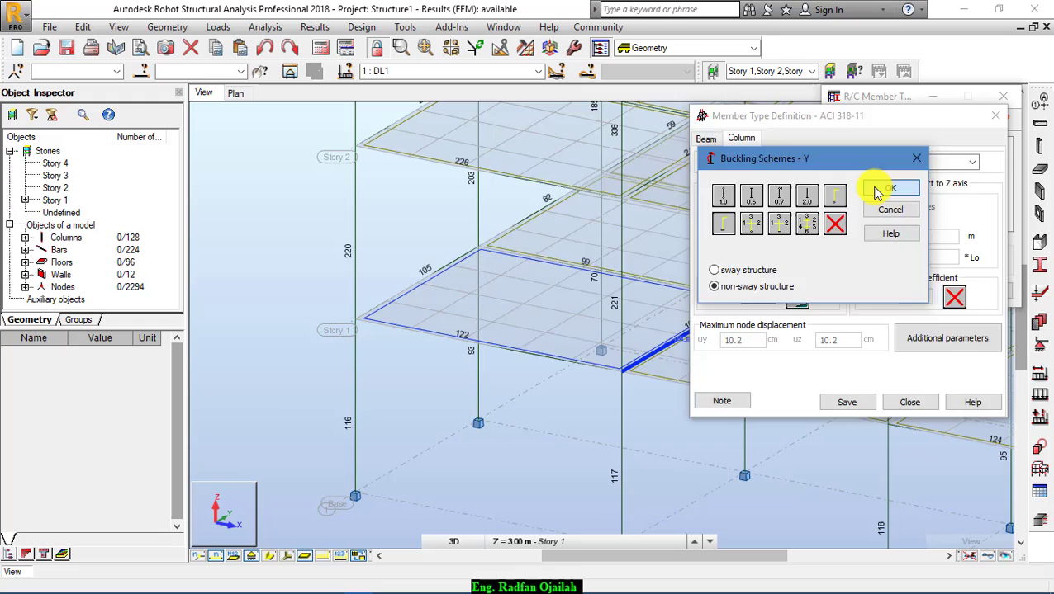
left_click(878, 191)
Switch the Y-direction adjoining bar parameters to manual definition, using section C R30x70 for the column
left_click(561, 341)
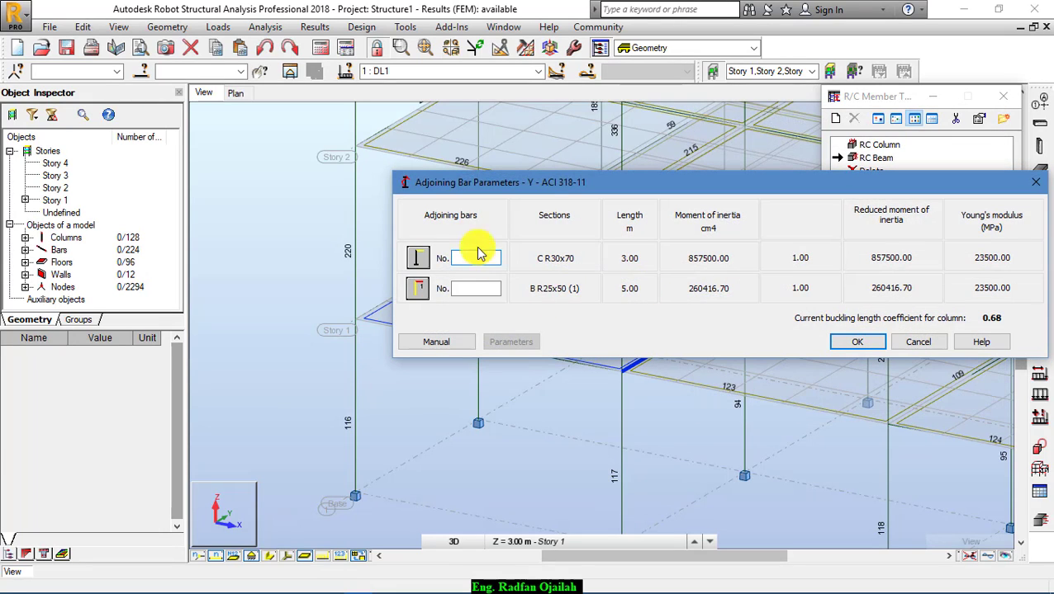
left_click_drag(555, 180, 692, 130)
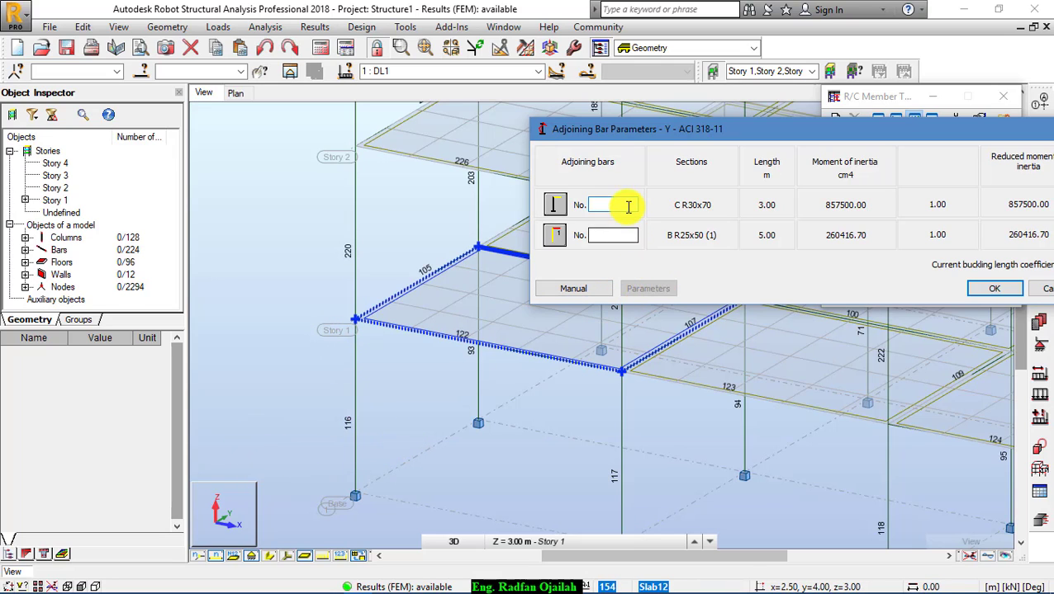
left_click(592, 296)
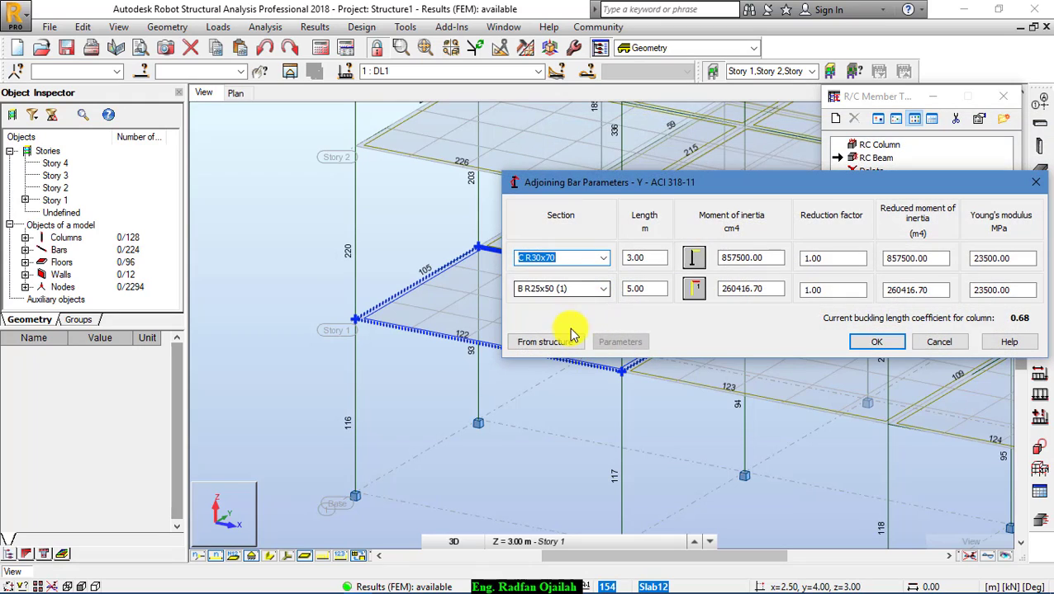
left_click(606, 264)
left_click(608, 268)
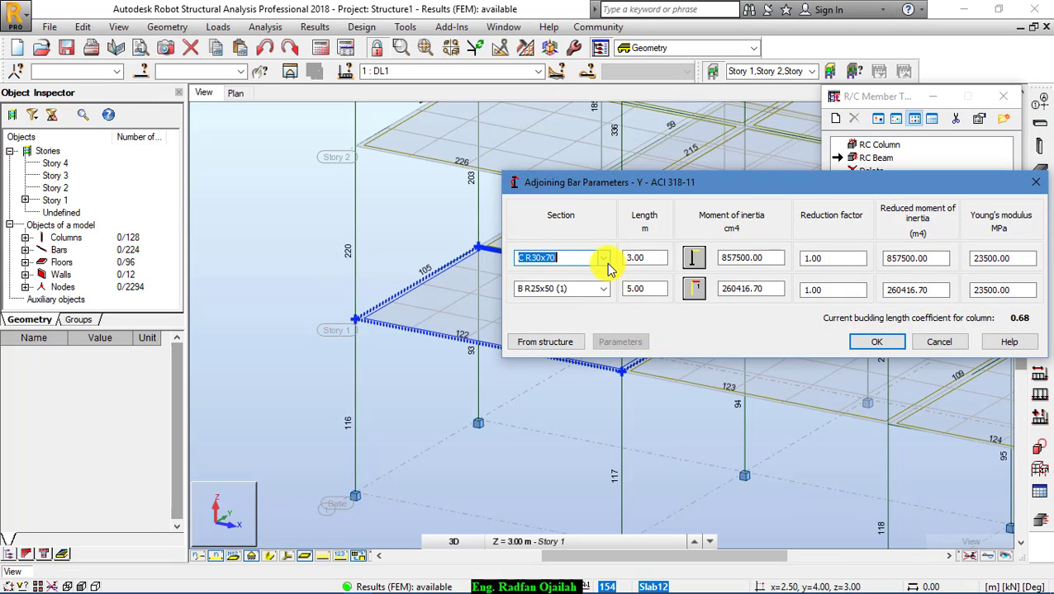
Display the members' section shapes, check column 116's section and length in its properties, and accept 3.00 m as the adjoining column length
left_click(357, 404)
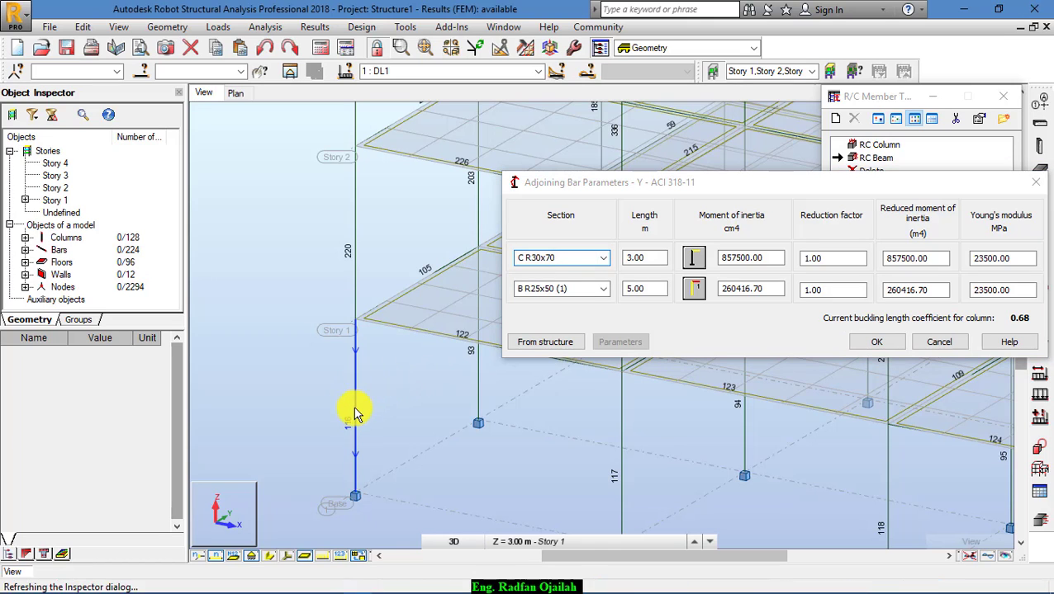
left_click(269, 556)
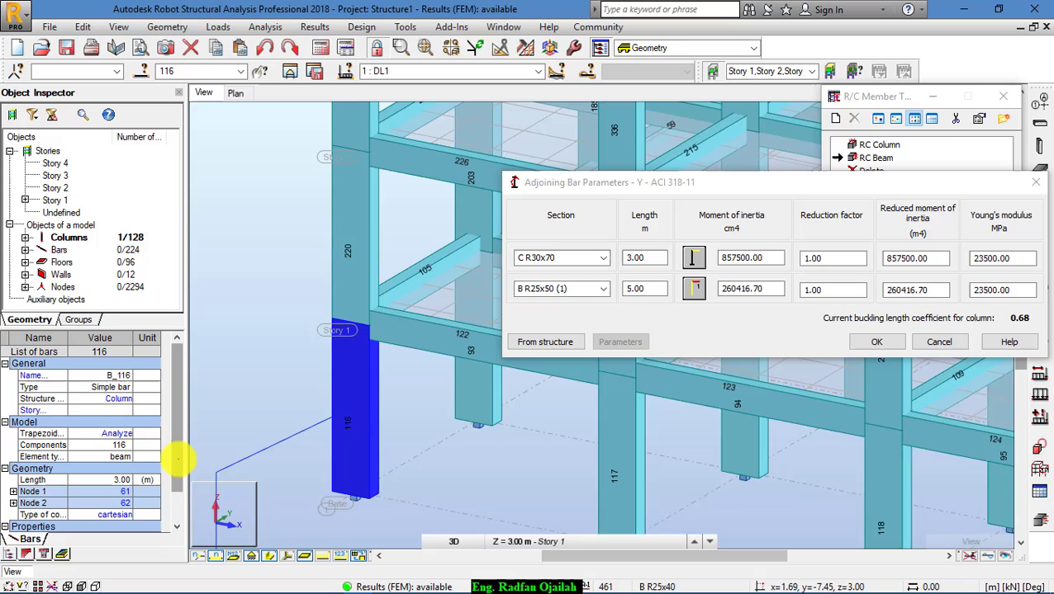
scroll(169, 500, "down", 3)
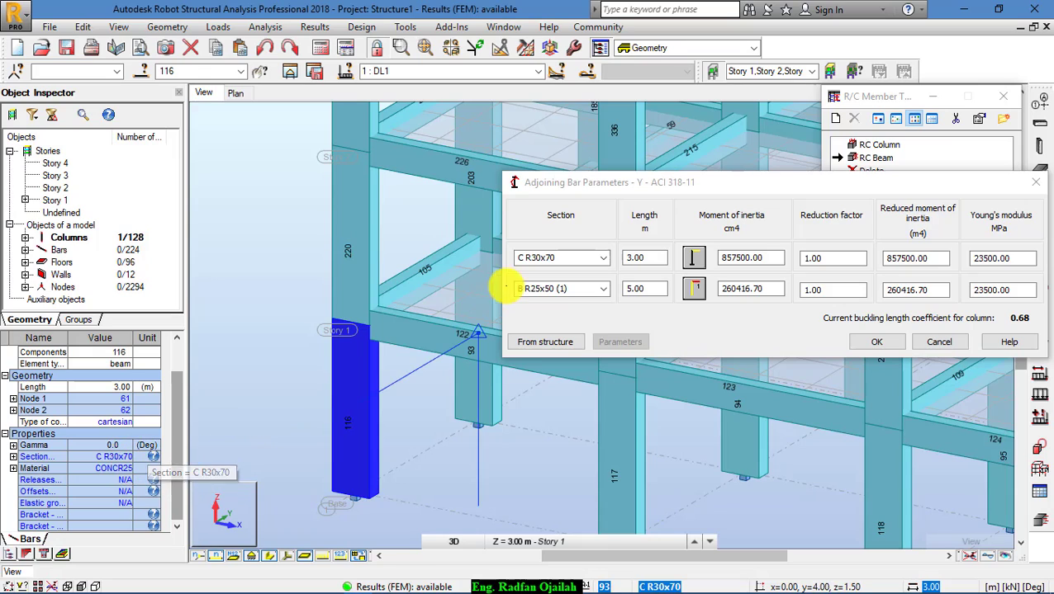
left_click(652, 258)
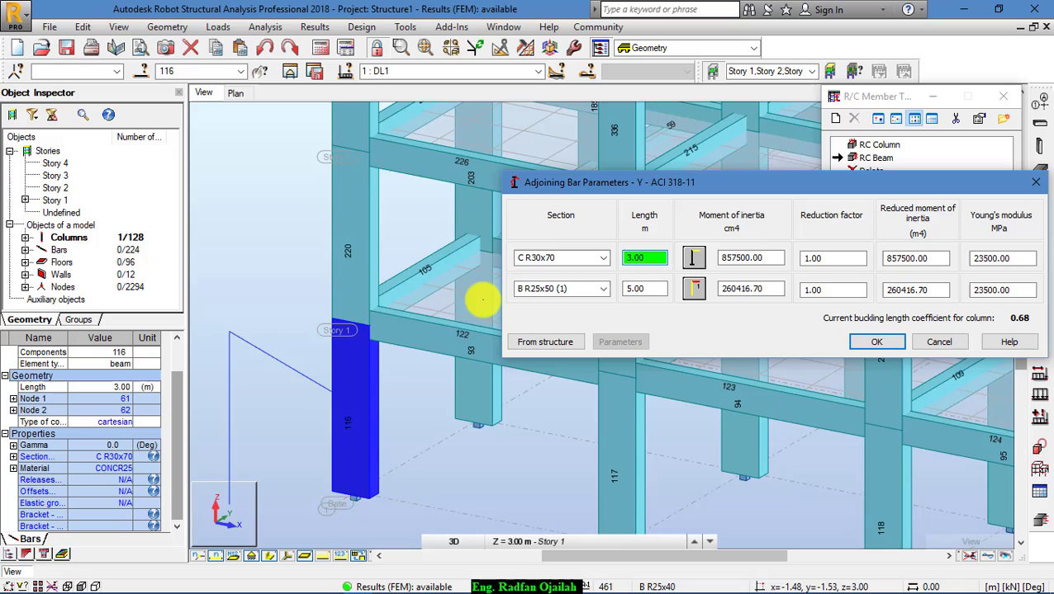
key("Return")
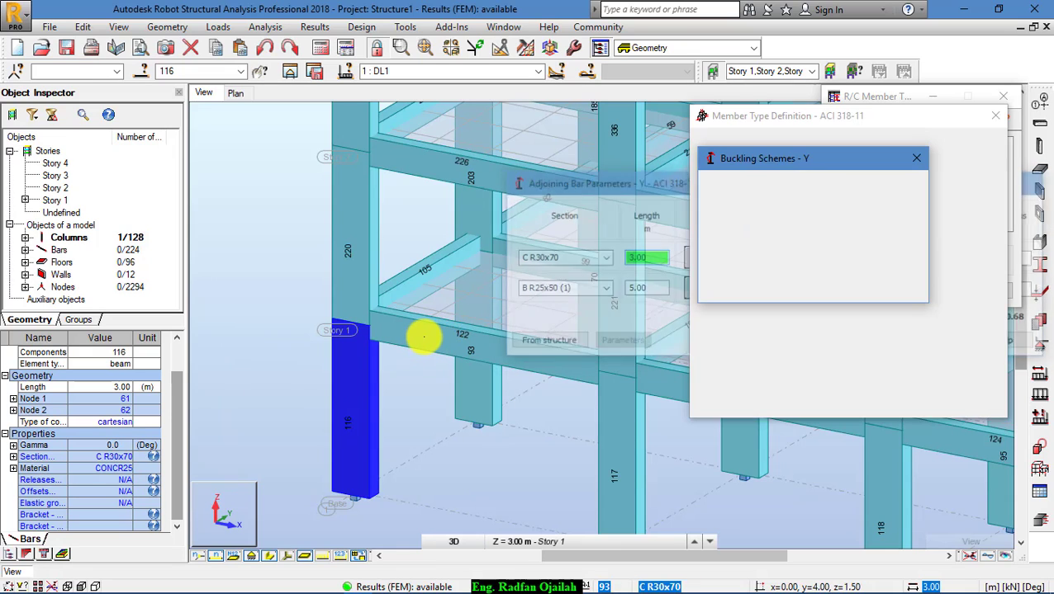
Check the properties of beam 122, then accept section B R25x50 (1) and length 5.00 m for the adjoining beam
left_click(421, 334)
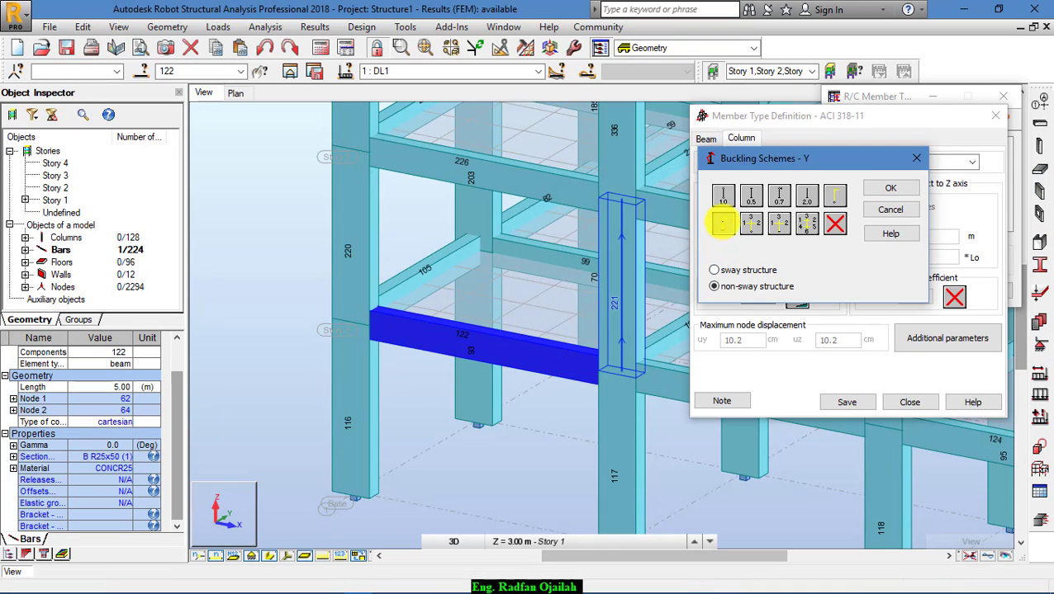
left_click(890, 188)
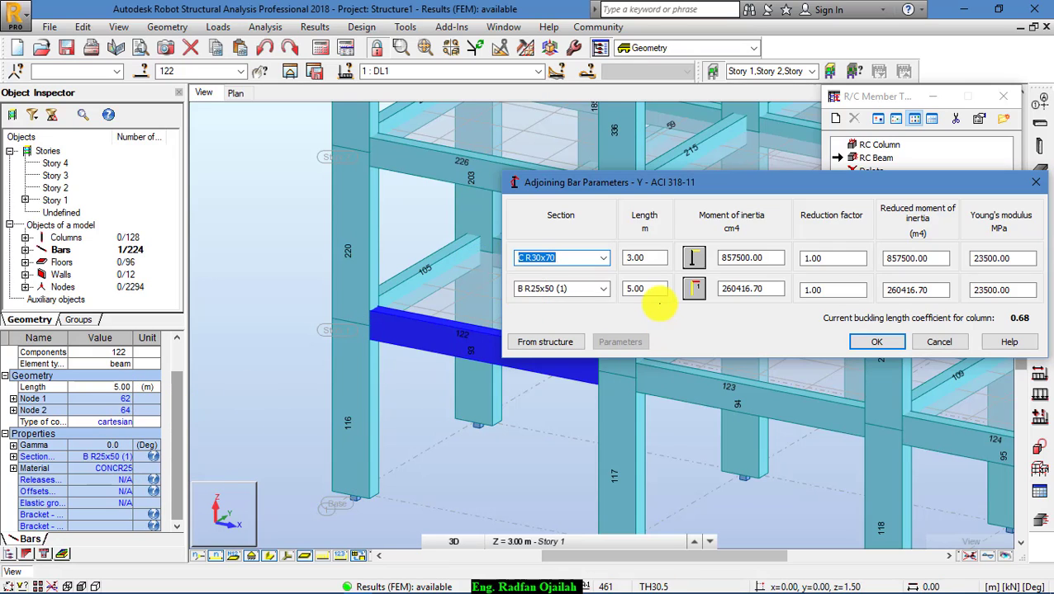
left_click(642, 291)
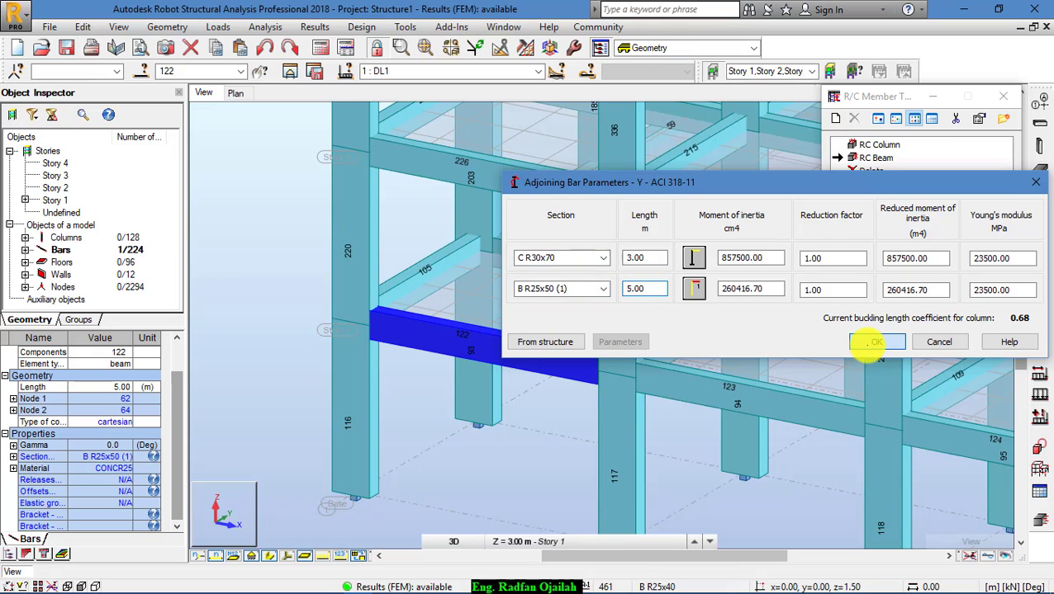
left_click(875, 342)
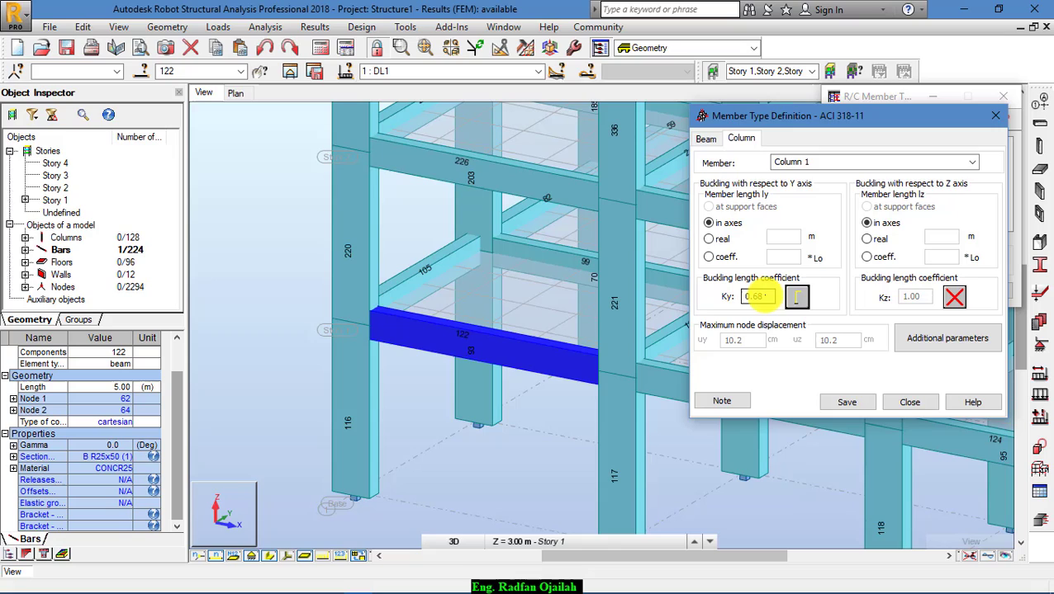
Save the column member type as COl1 with Ky 0.68 after reviewing its slender column calculation parameters
left_click(747, 297)
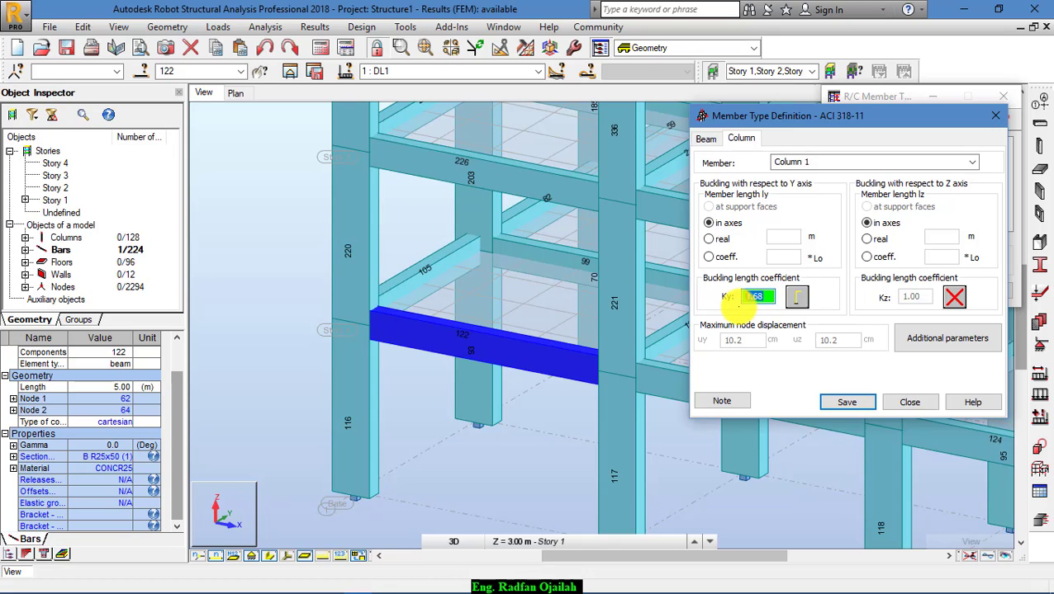
left_click(789, 163)
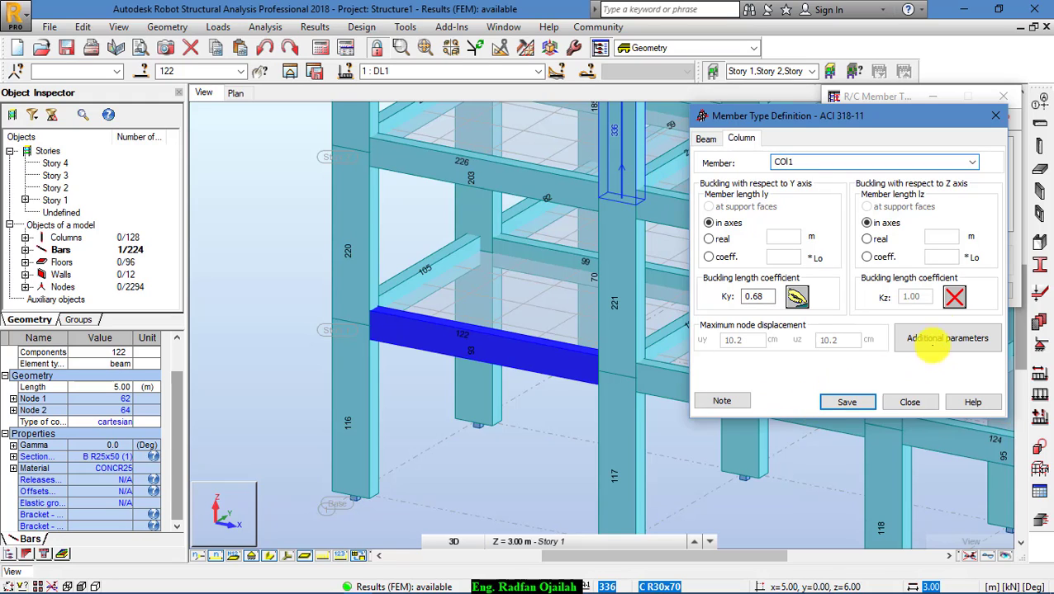
left_click(930, 339)
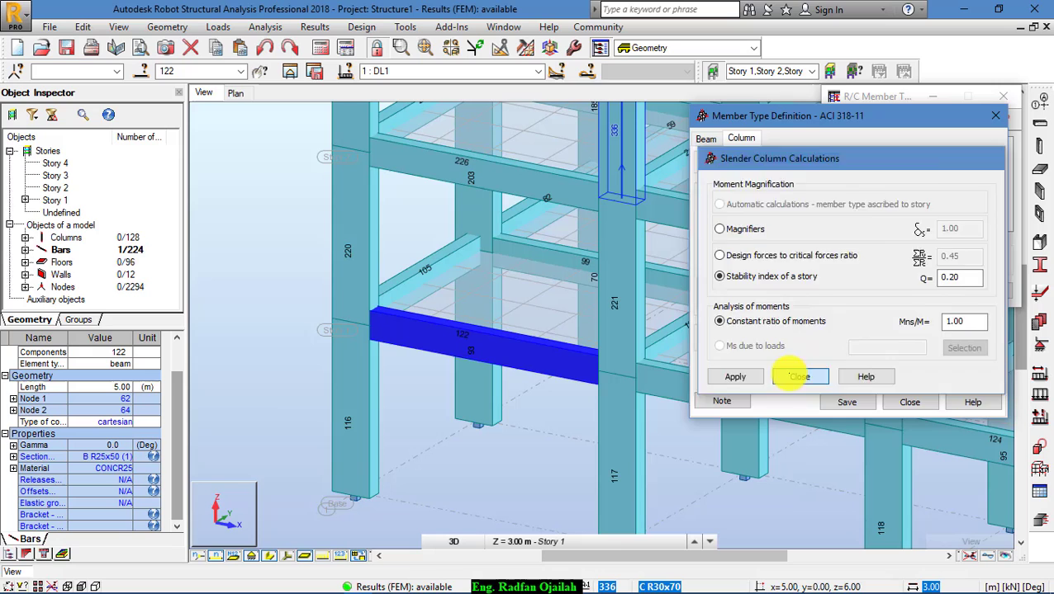
left_click(799, 377)
left_click(847, 402)
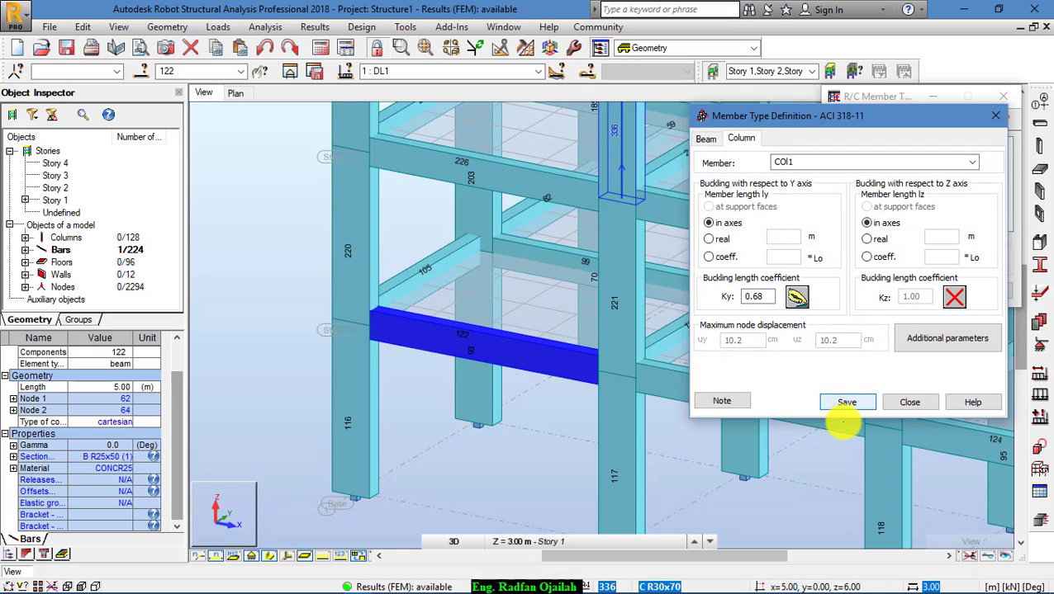
left_click(906, 403)
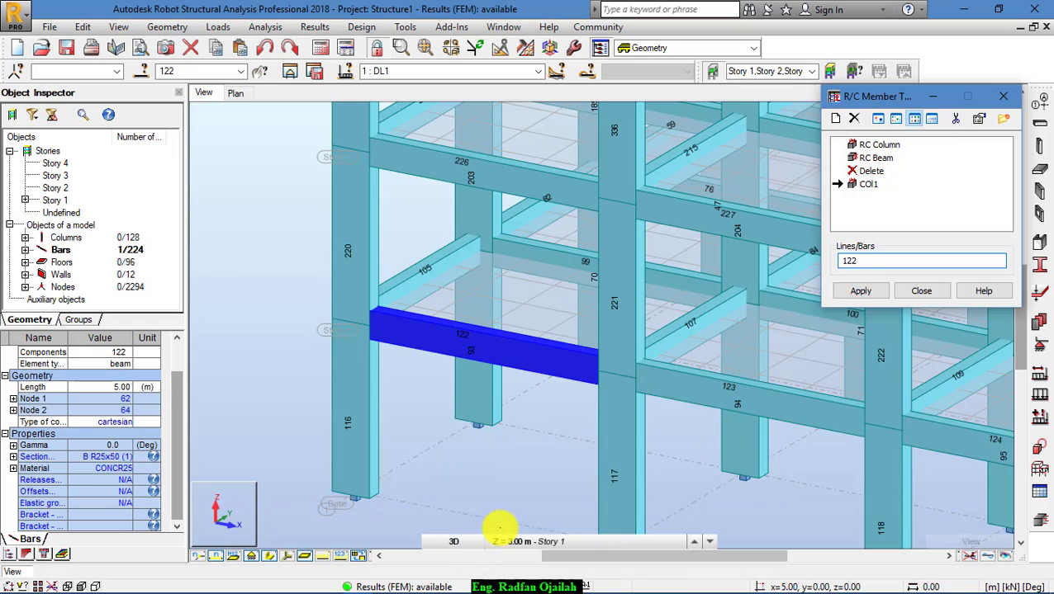
Assign the COl1 member type to column 116 and finish the member type assignment
left_click(367, 450)
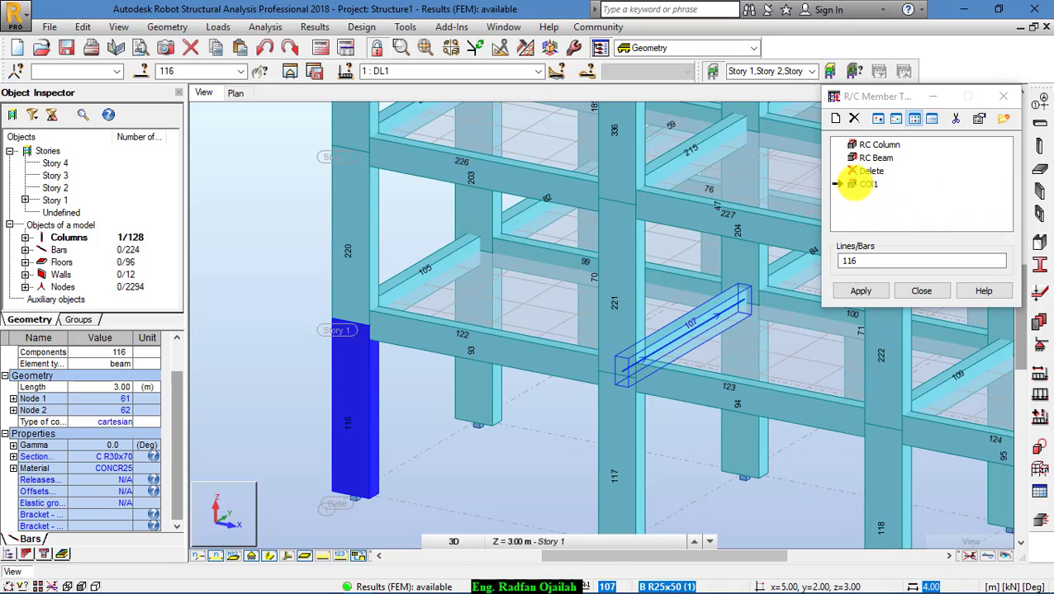
left_click(865, 184)
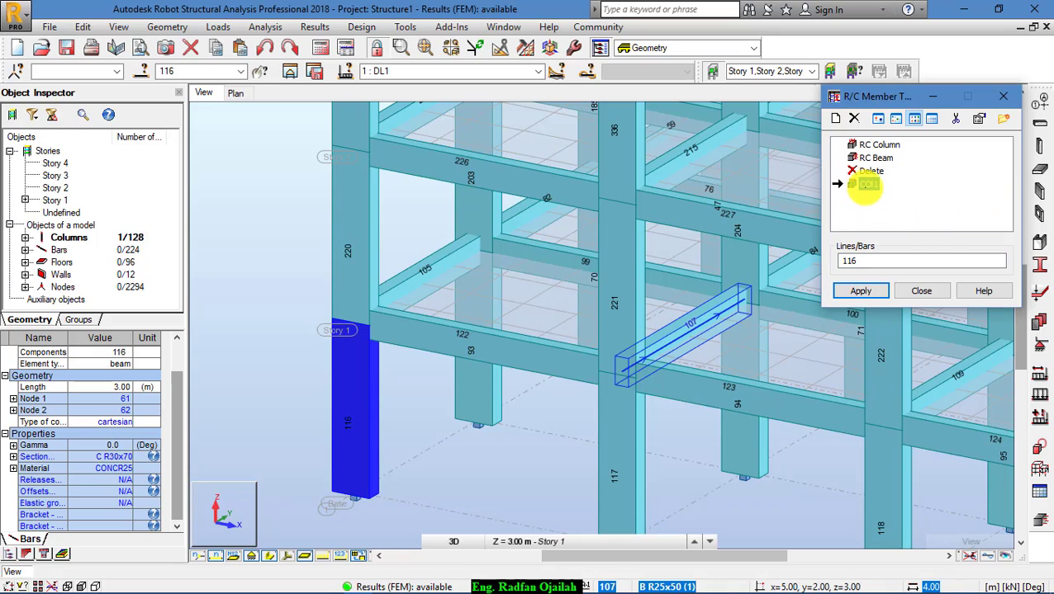
left_click(861, 291)
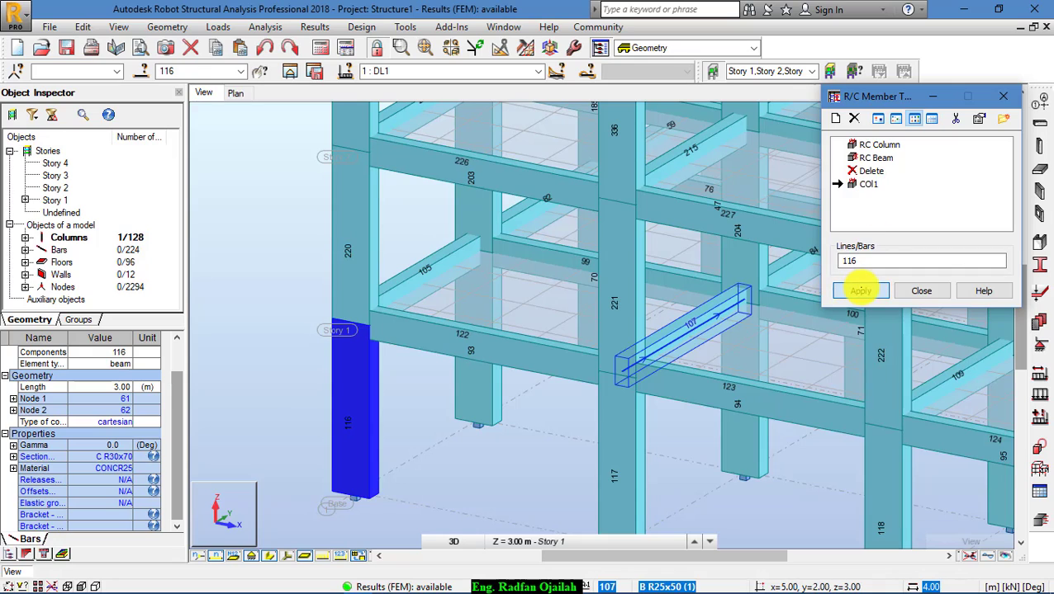
left_click(921, 291)
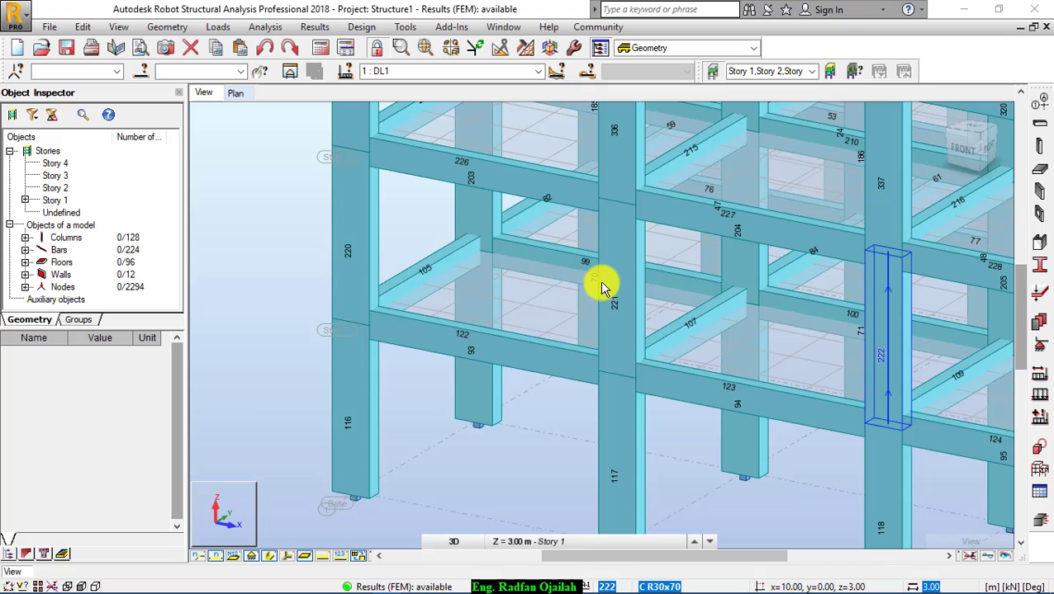
Create a new calculation parameter set named Column1 for the required reinforcement of RC beams and columns
left_click(357, 26)
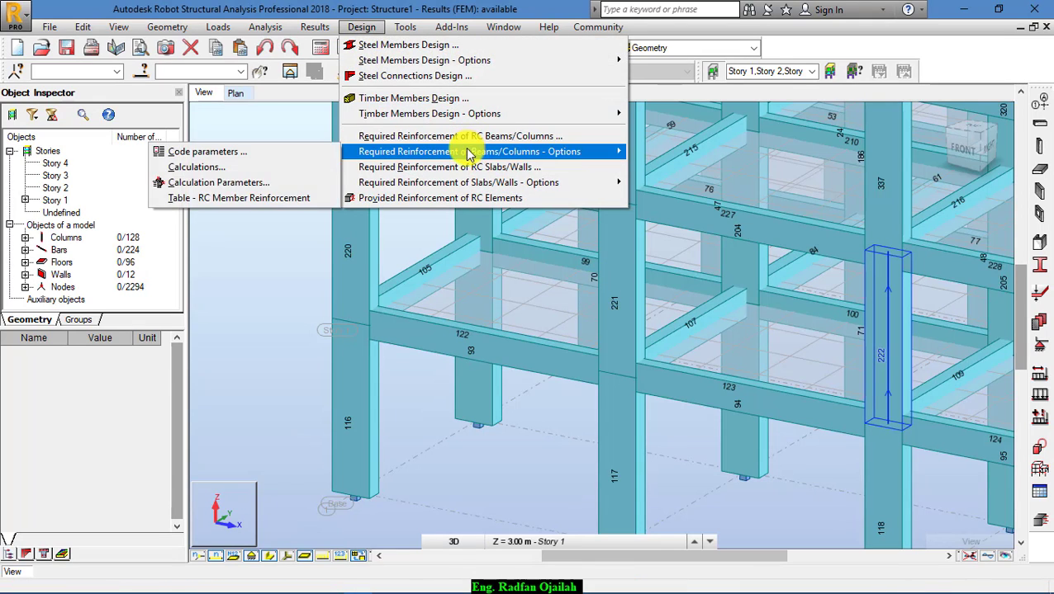
mouse_move(389, 157)
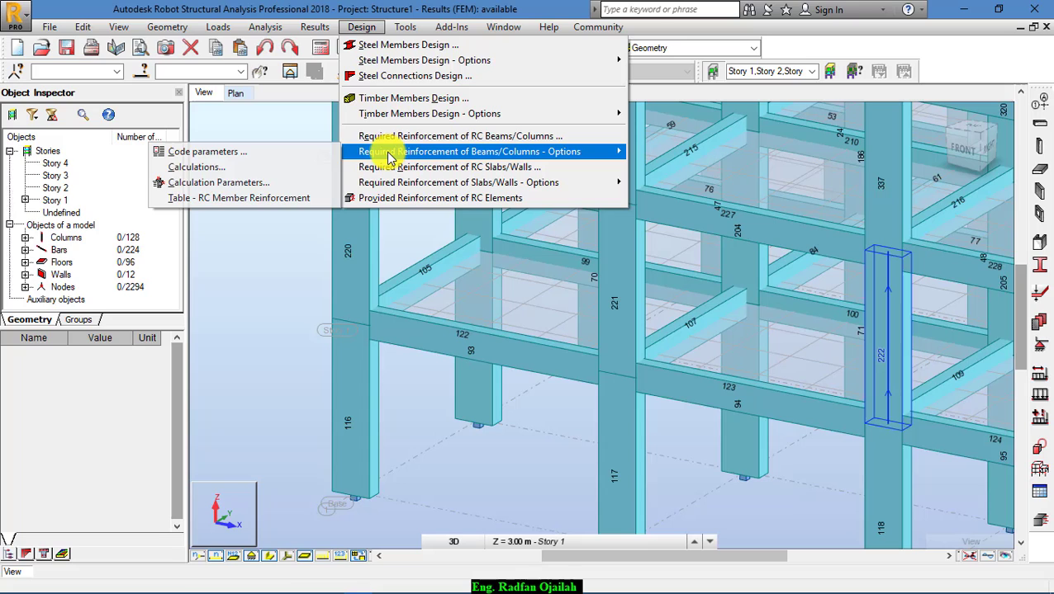
left_click(306, 182)
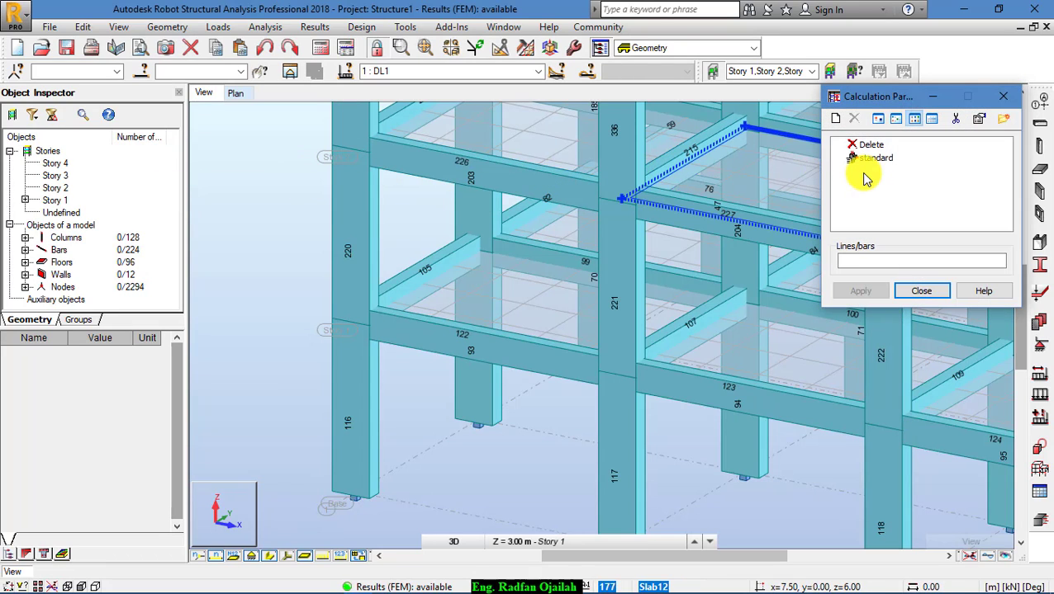
left_click(880, 122)
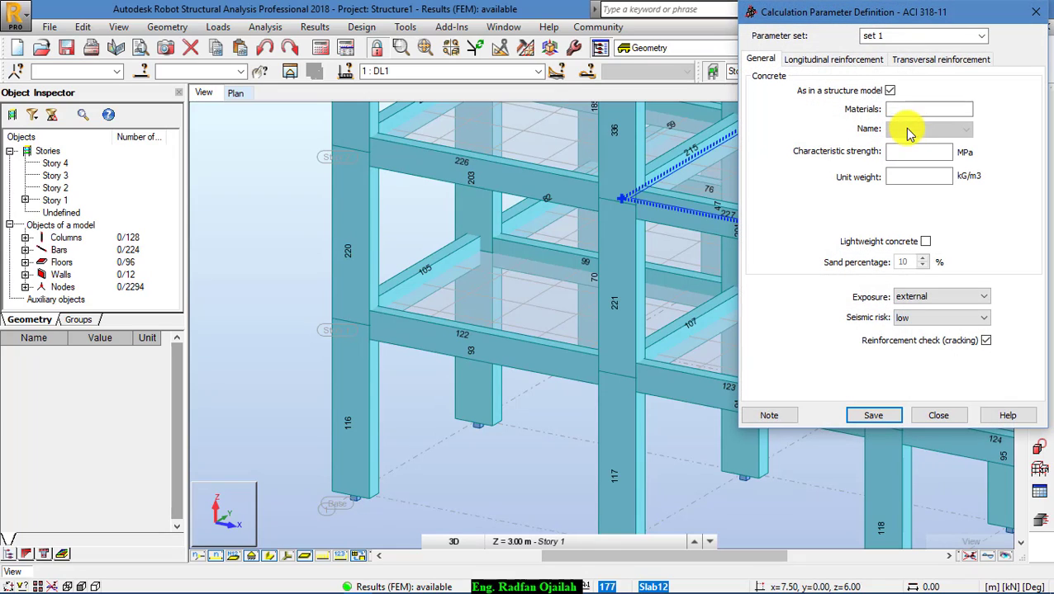
left_click(908, 40)
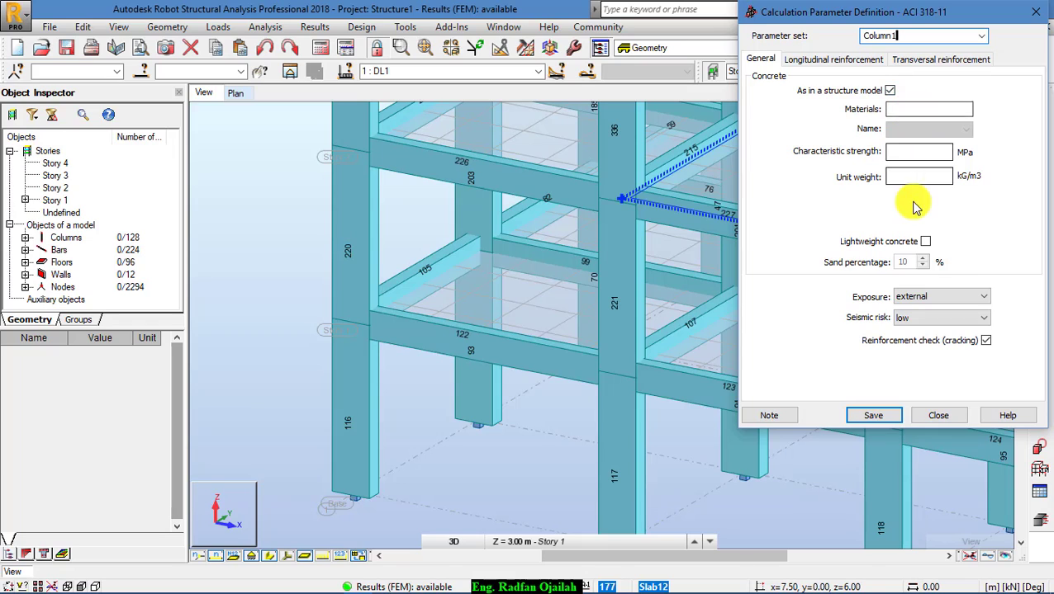
left_click(889, 91)
left_click(918, 132)
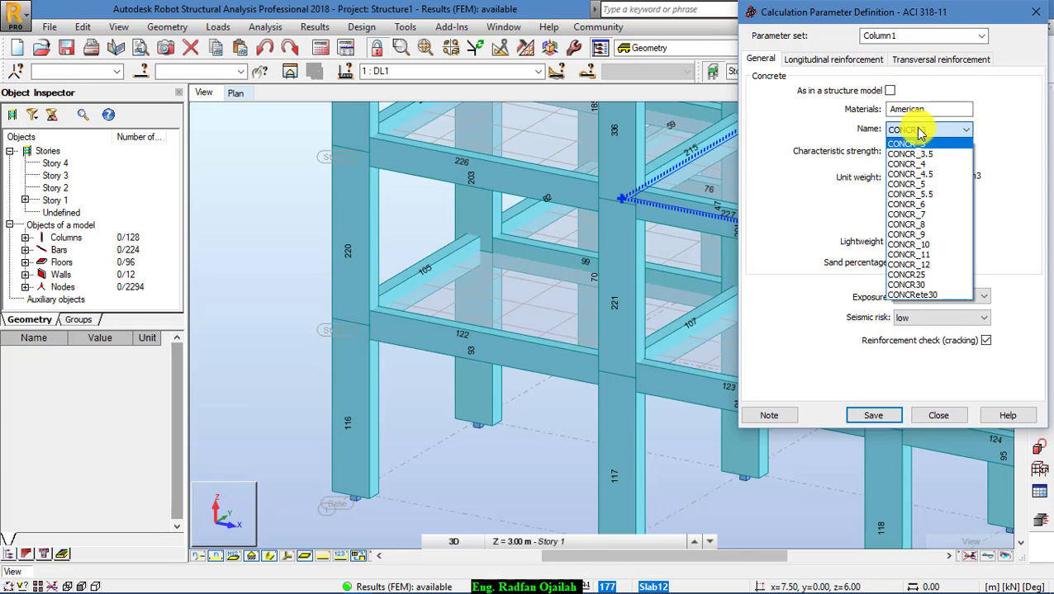
left_click(920, 132)
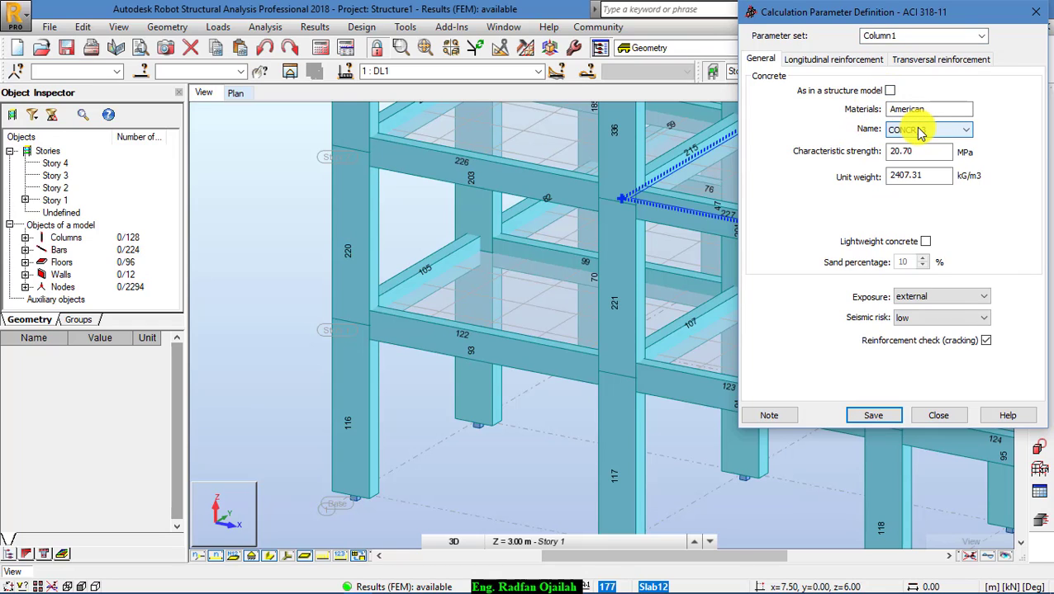
left_click(890, 92)
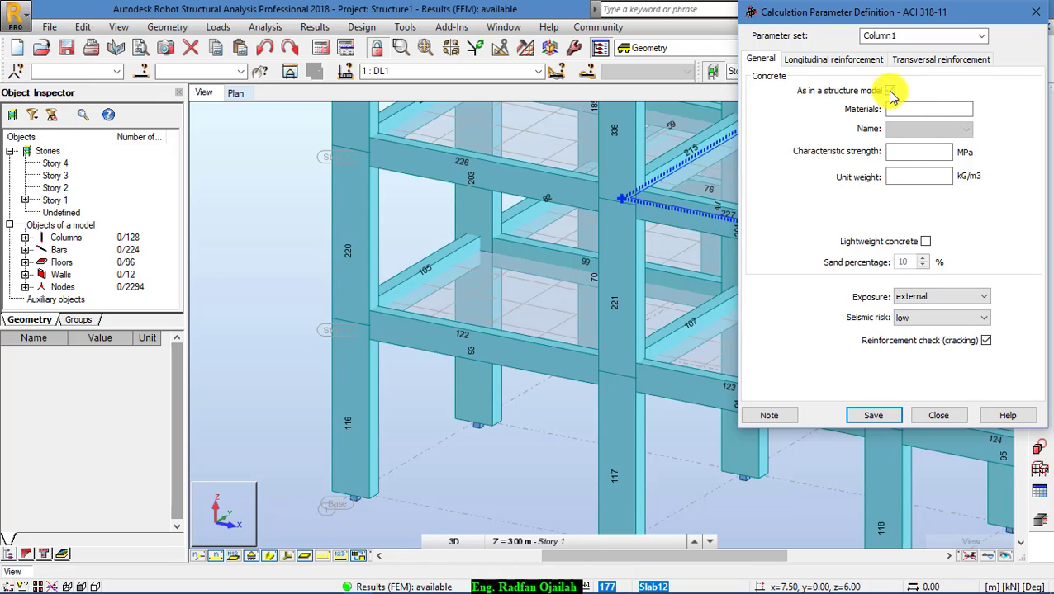
left_click(890, 92)
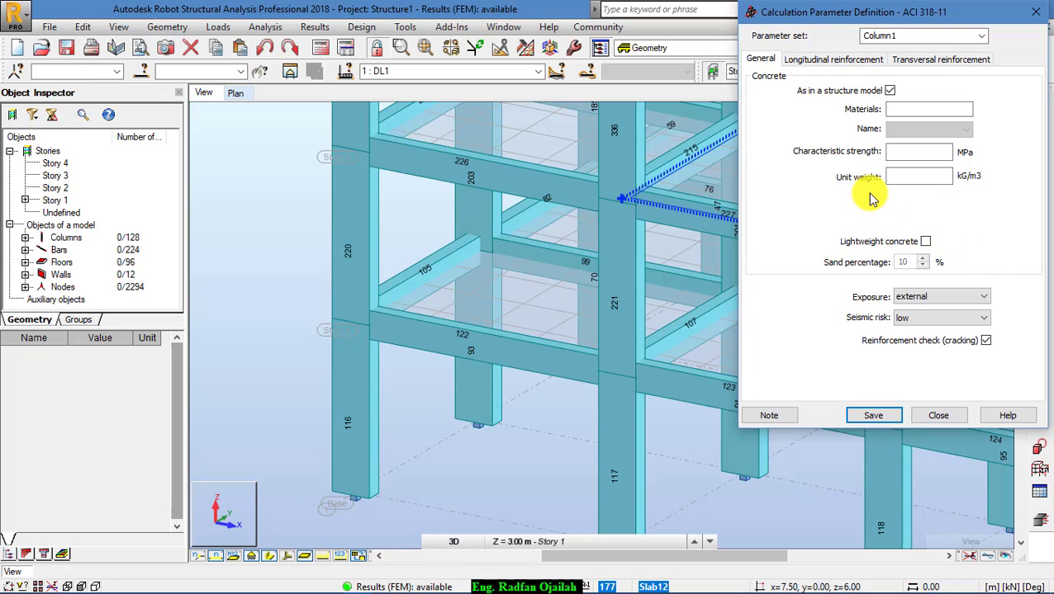
left_click(926, 242)
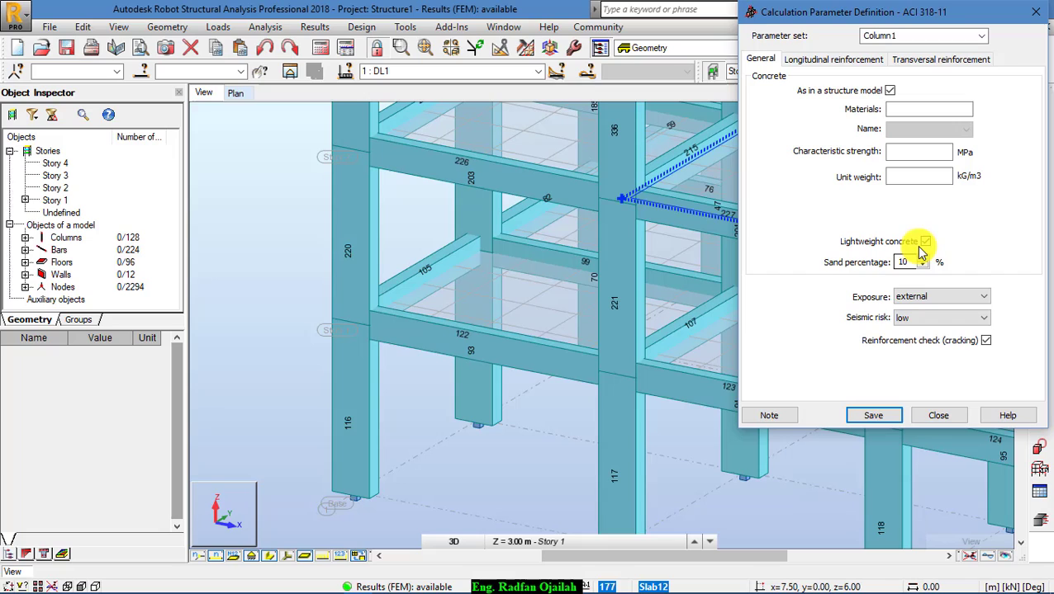
left_click(924, 243)
Set the longitudinal reinforcement to steel grade R, bar type 18 for both directions and a clear cover of 4.1 cm
left_click(800, 60)
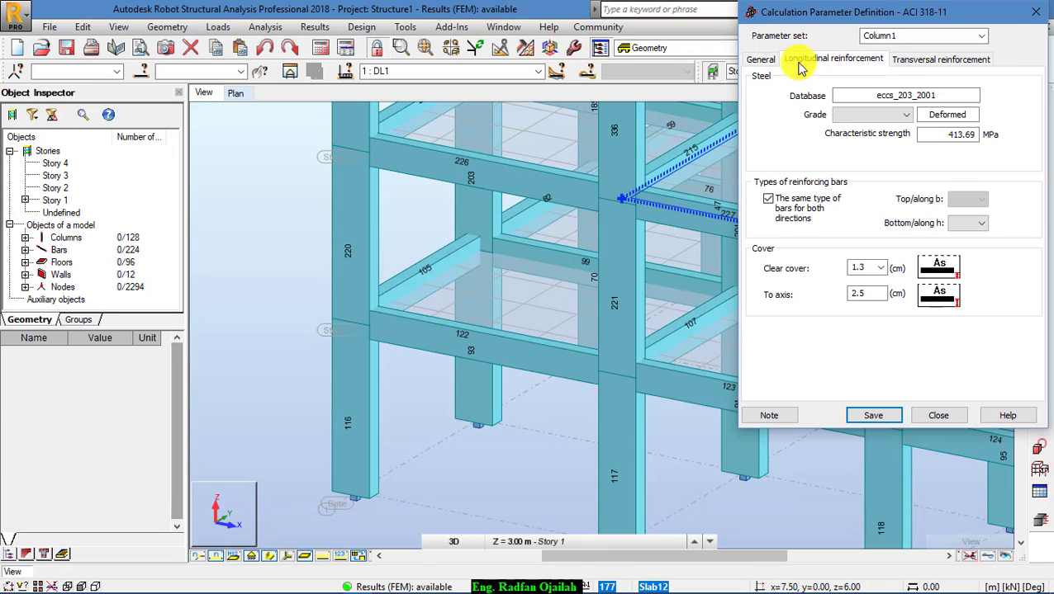
left_click(873, 115)
left_click(863, 133)
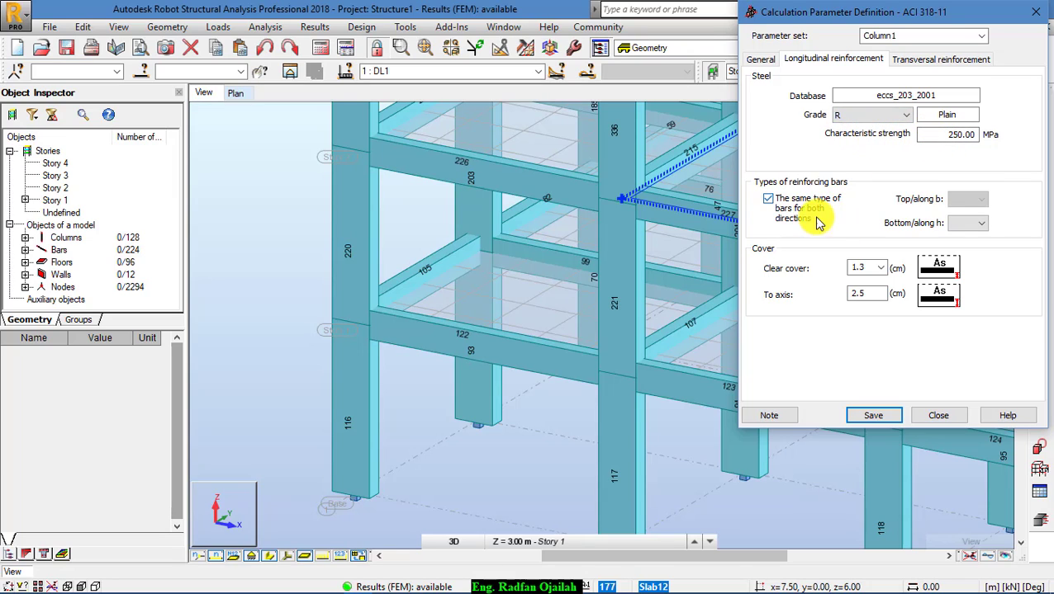
left_click(957, 226)
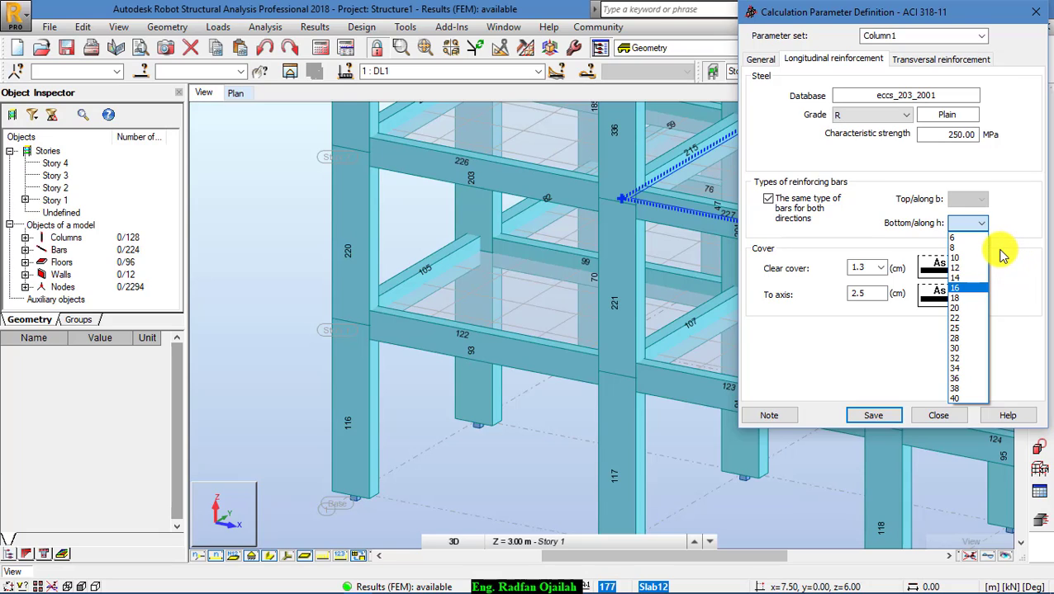
left_click(970, 299)
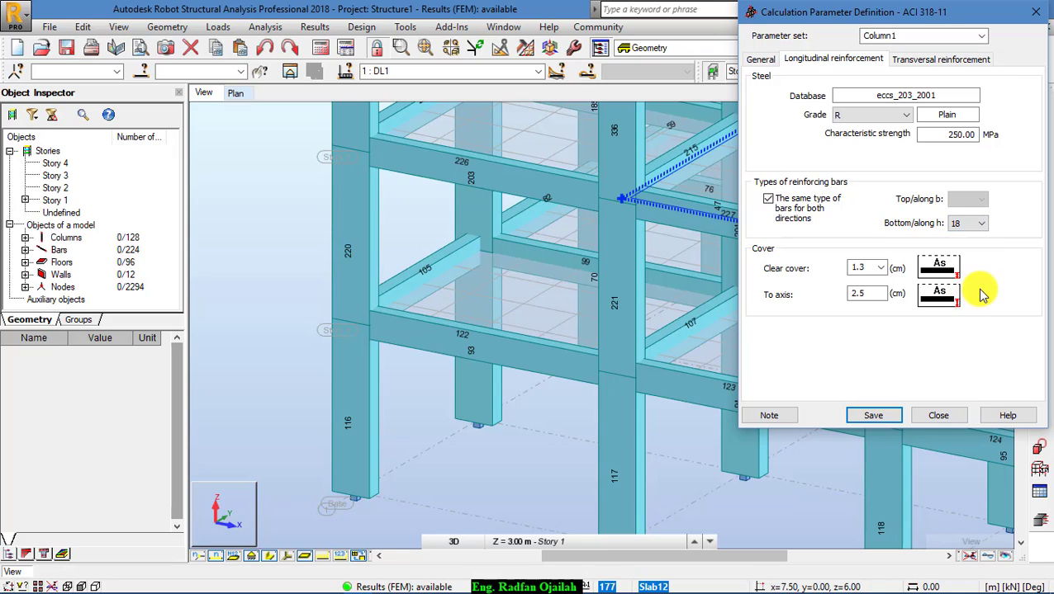
double_click(887, 293)
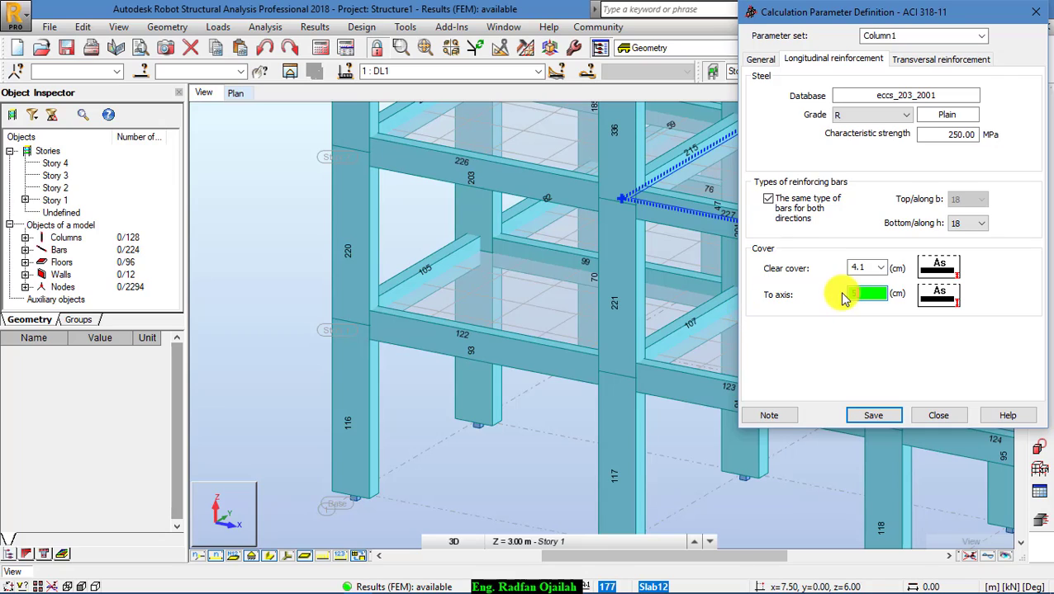
Set the transversal reinforcement to steel grade R with type 10 stirrups and 4 legs, and save the Column1 parameter set
left_click(920, 61)
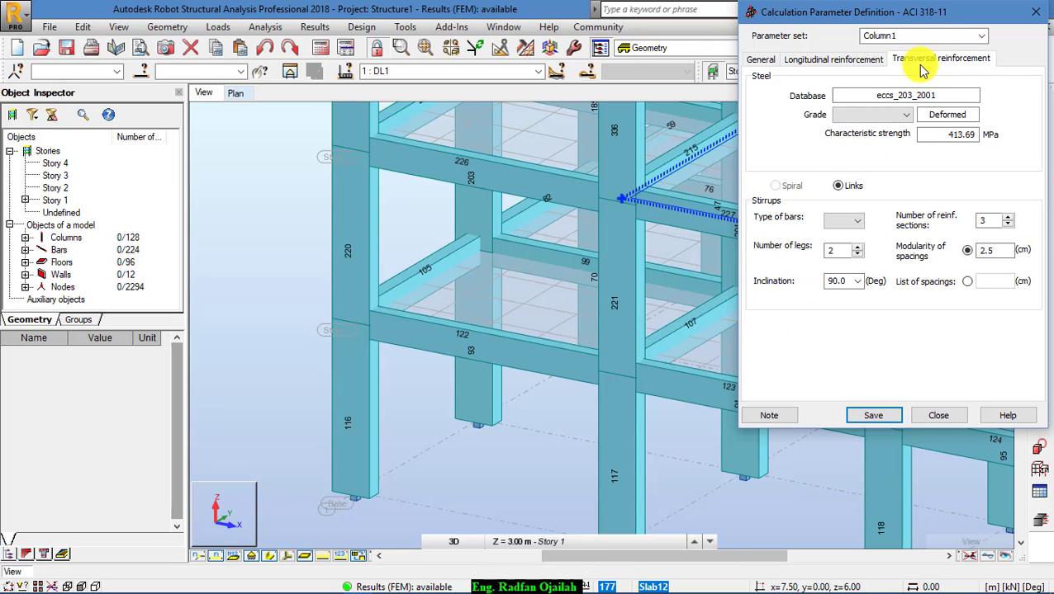
left_click(896, 115)
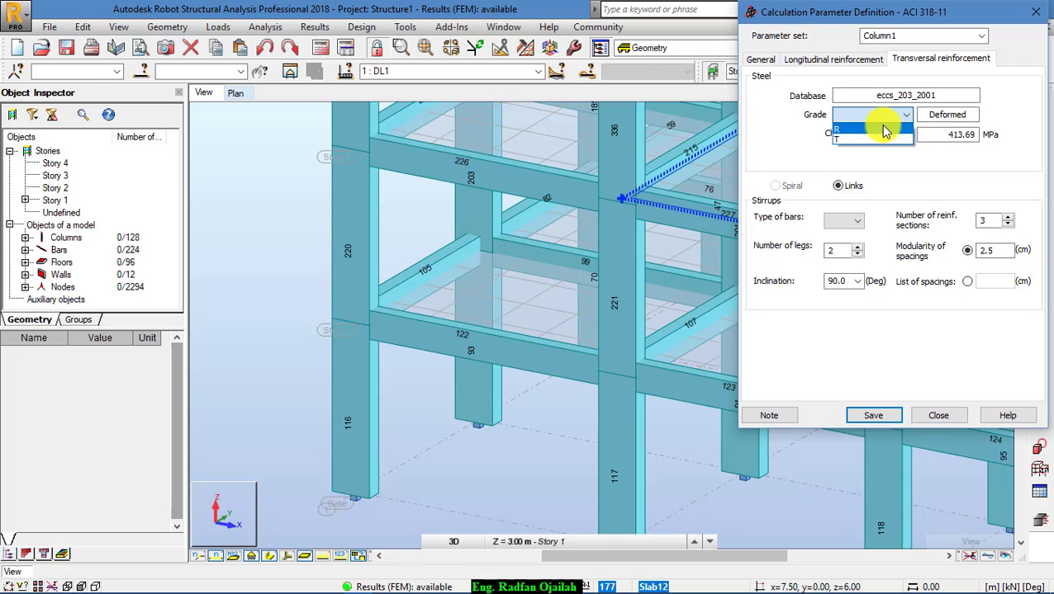
left_click(882, 129)
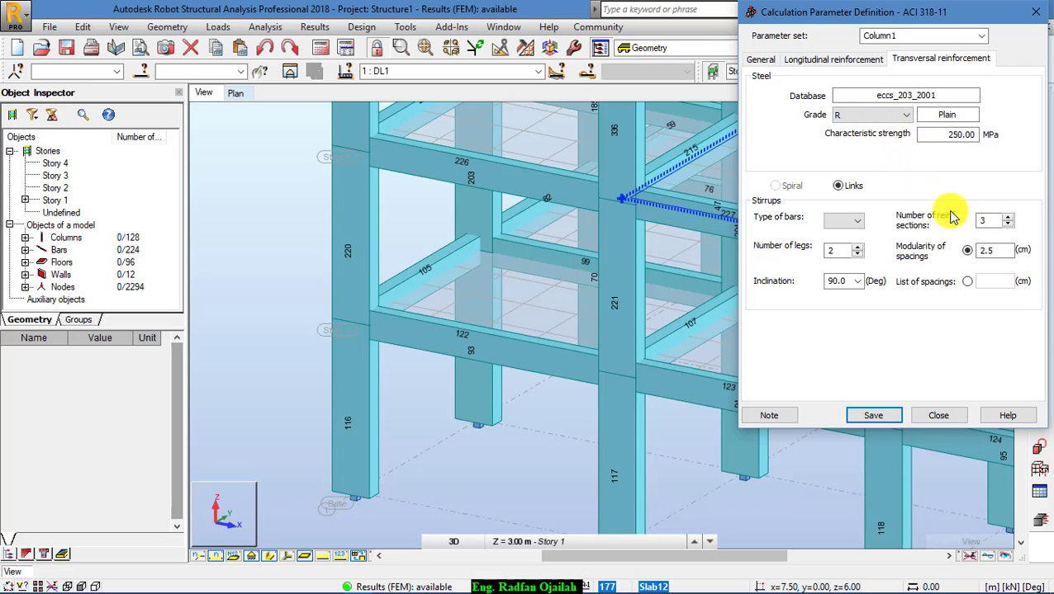
double_click(987, 223)
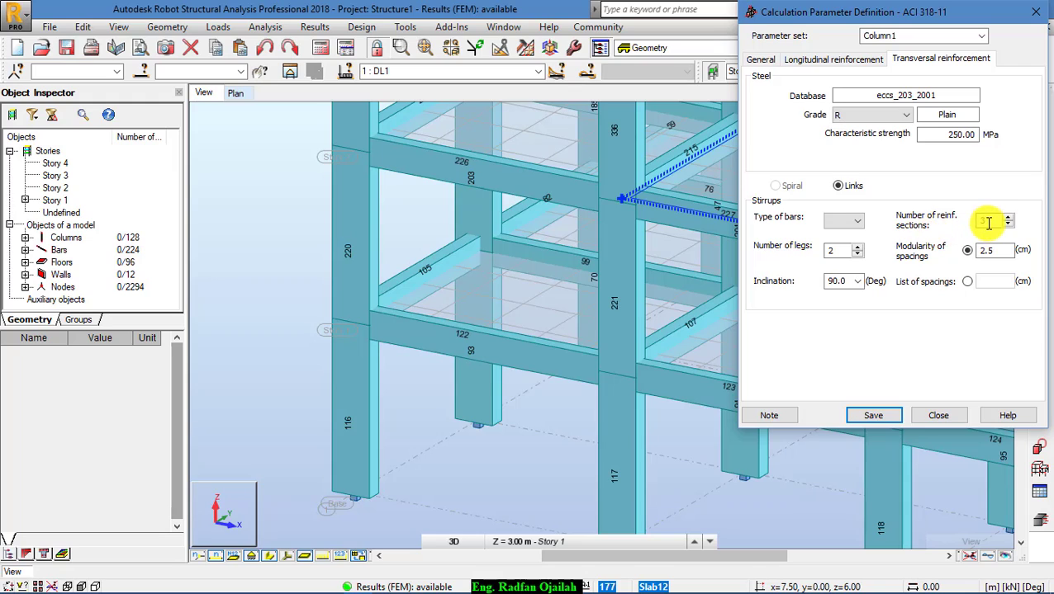
left_click(842, 222)
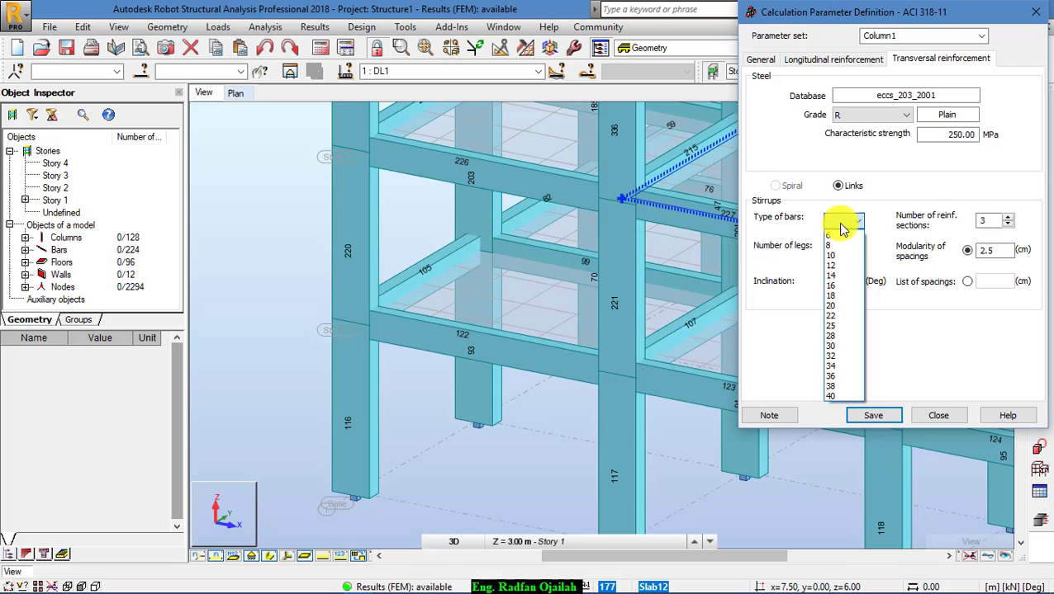
left_click(830, 256)
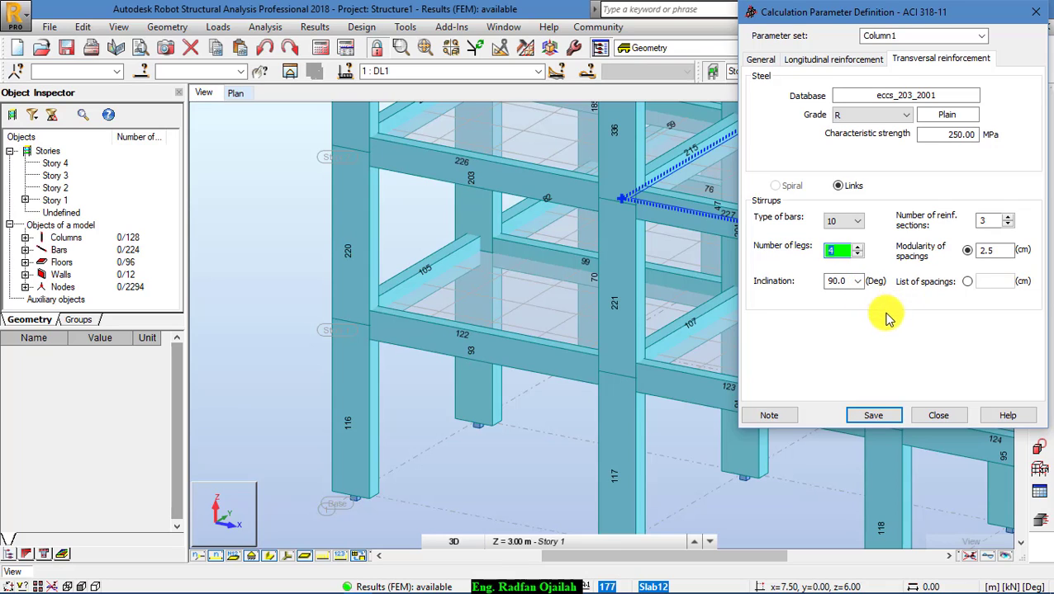
left_click(868, 415)
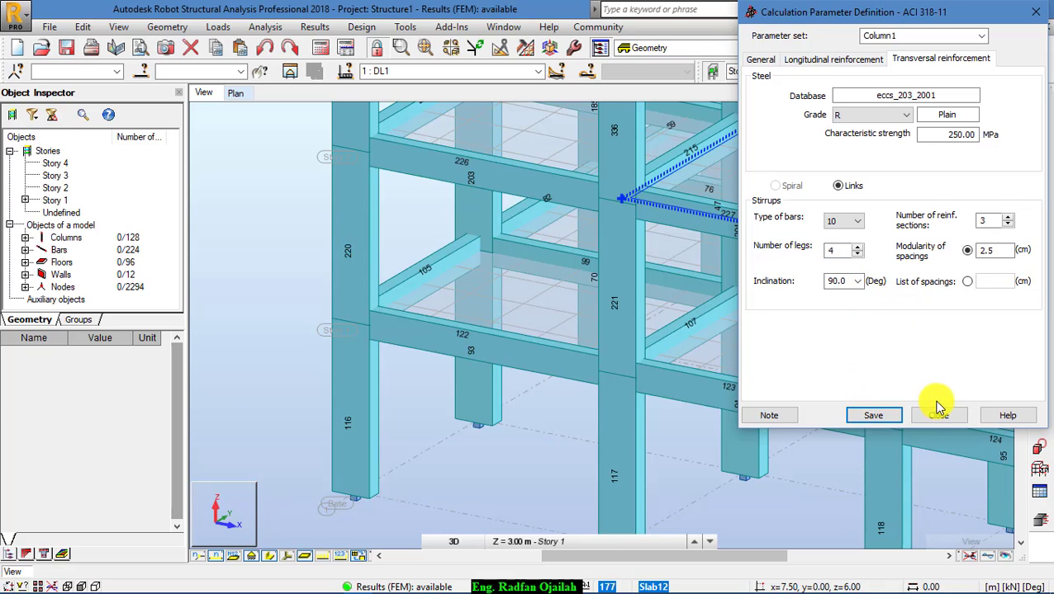
left_click(938, 416)
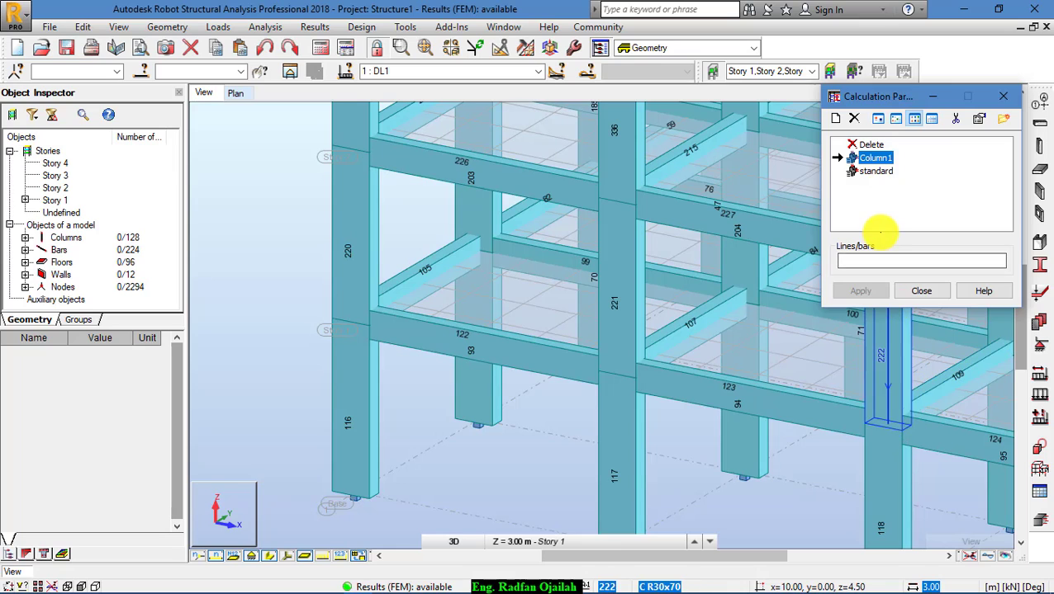
Assign the Column1 calculation parameters to column 116 and finish the parameter assignment
left_click(479, 330)
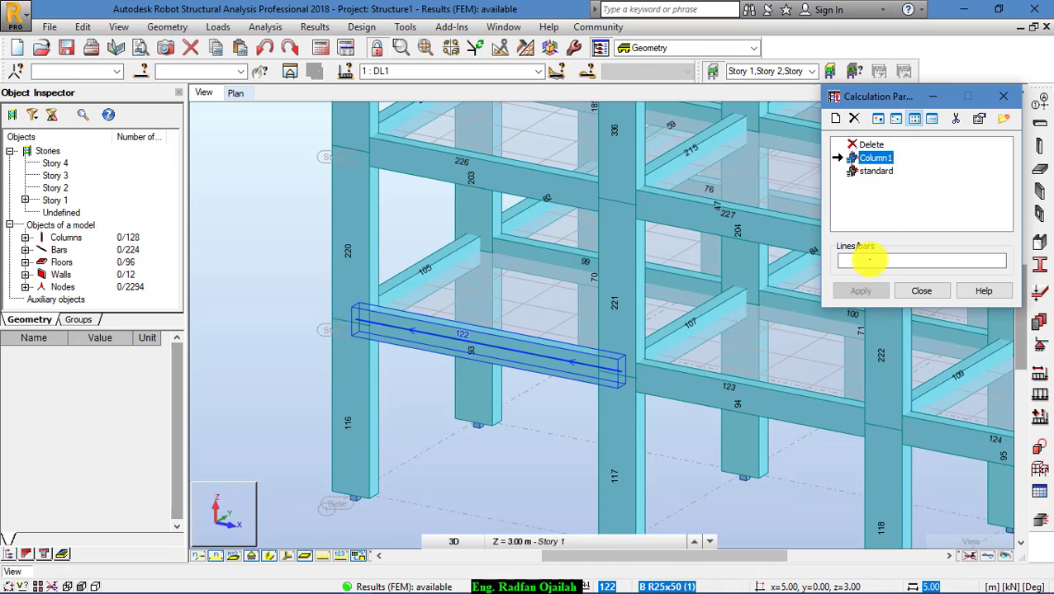
left_click(868, 260)
left_click(364, 411)
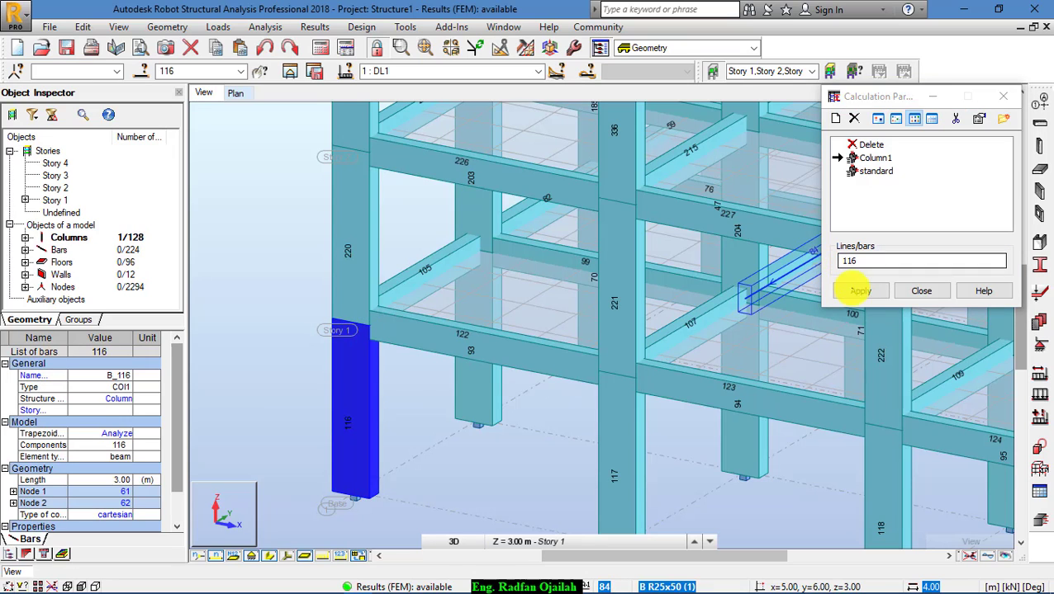
left_click(858, 291)
left_click(921, 291)
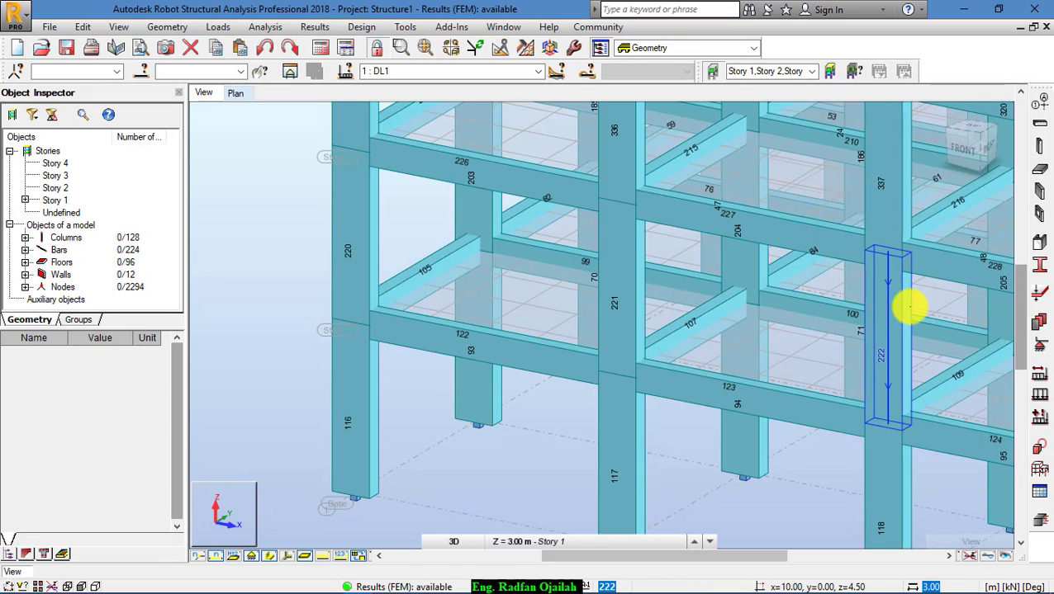
Set up the RC member calculation for member 116 with combination 4 (COMB1) as the ULS case
left_click(361, 27)
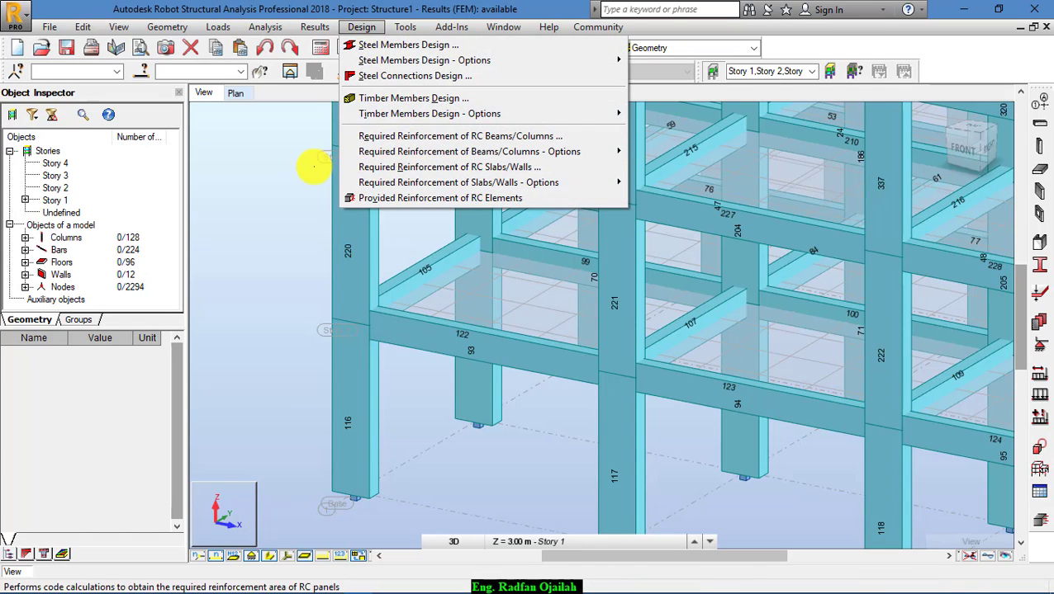
mouse_move(372, 153)
left_click(294, 167)
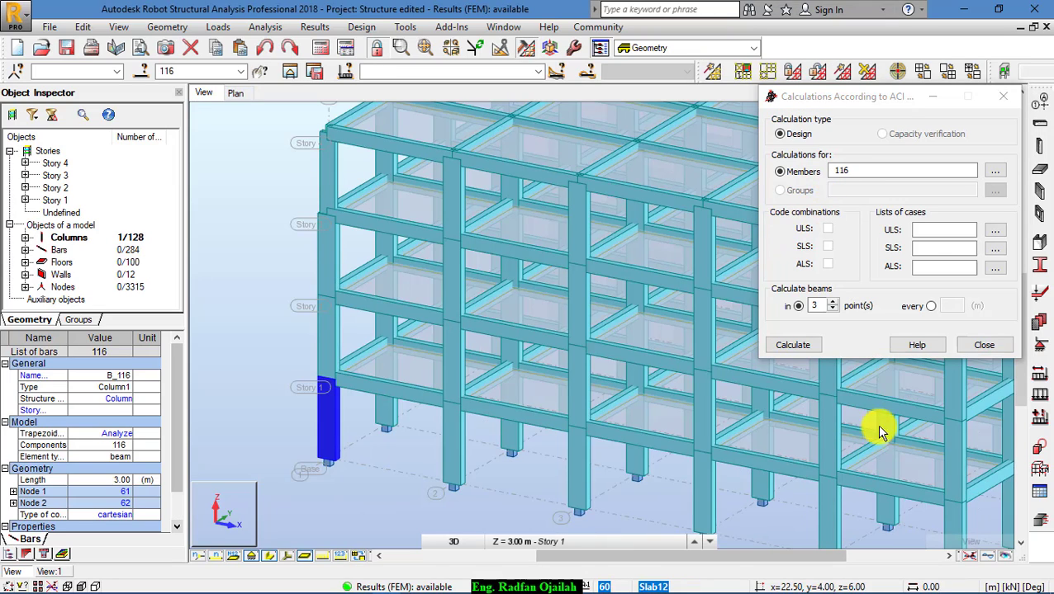
left_click(994, 231)
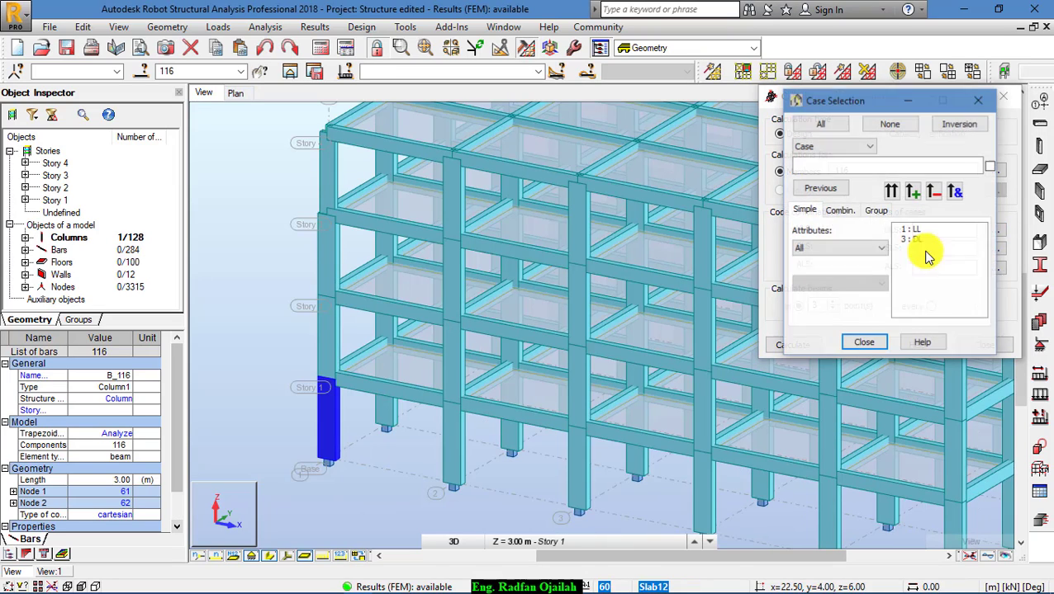
left_click(839, 209)
left_click(934, 229)
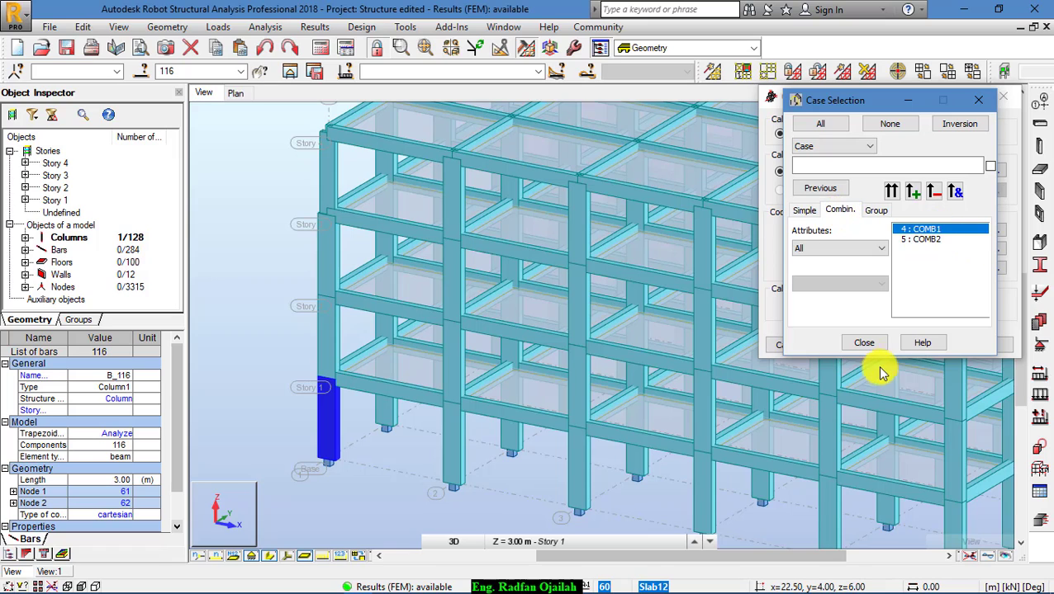
left_click(896, 191)
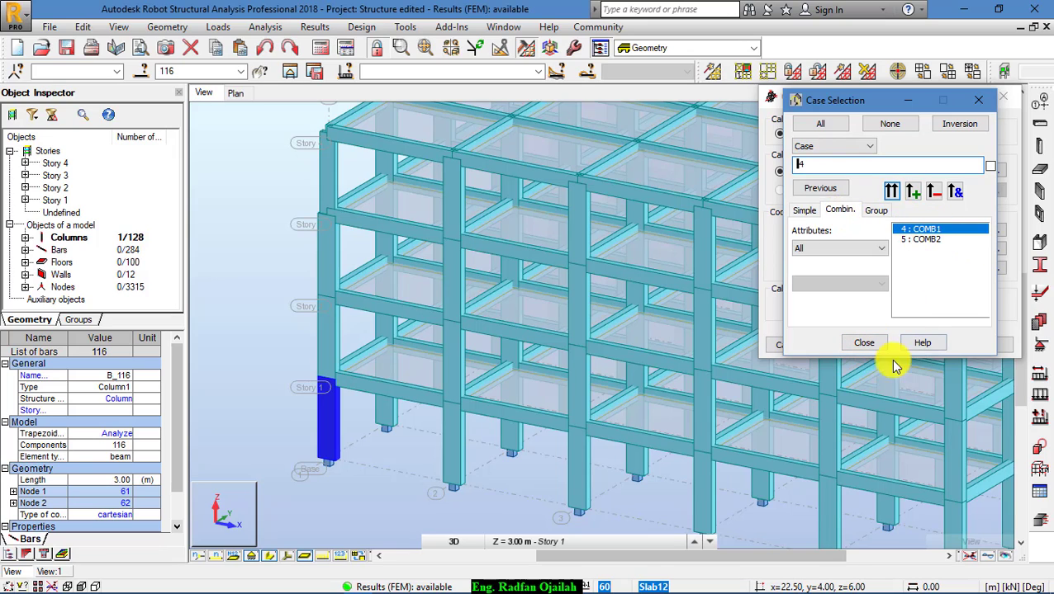
left_click(865, 343)
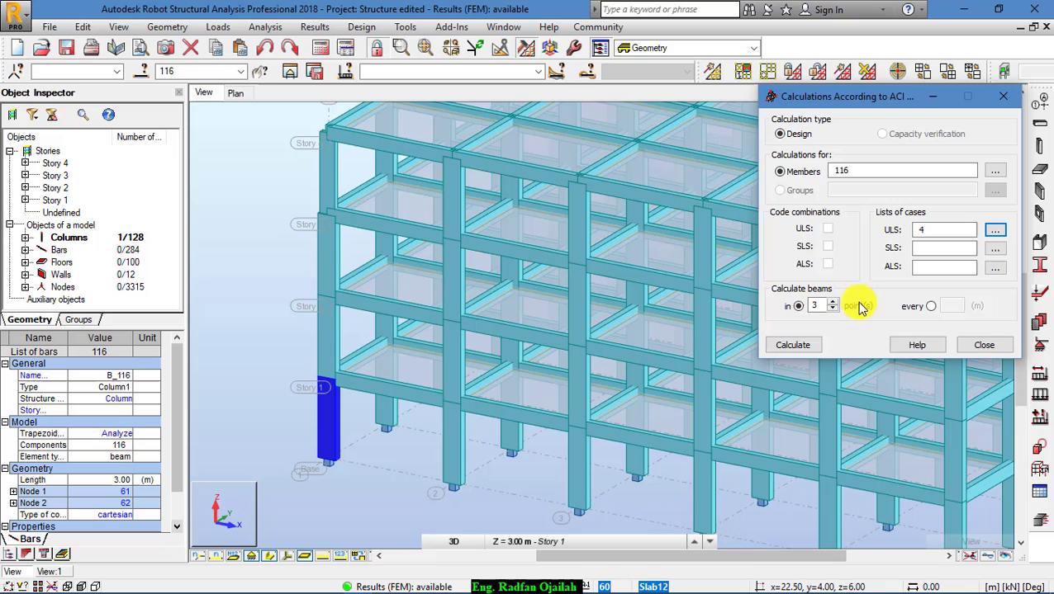
Run the required reinforcement calculation of member 116 with 3 calculation points and dismiss its report
left_click(798, 306)
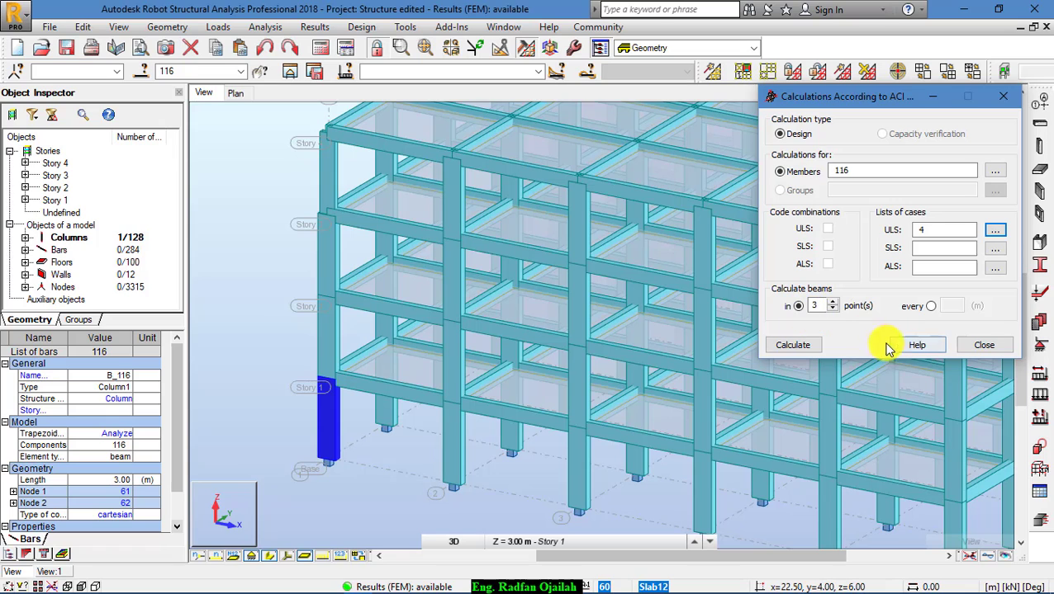
left_click(814, 345)
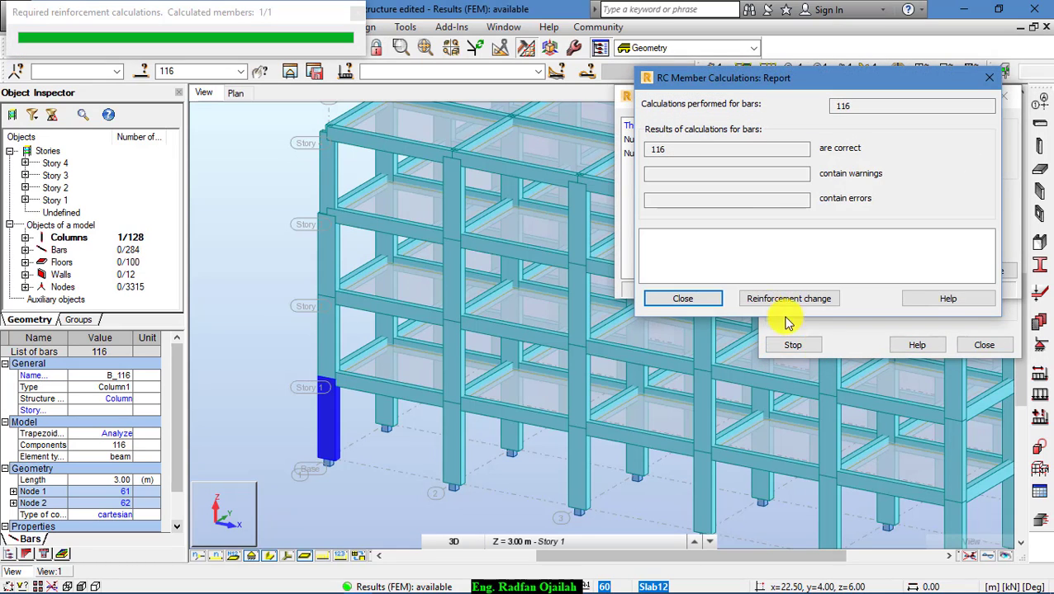
left_click(687, 301)
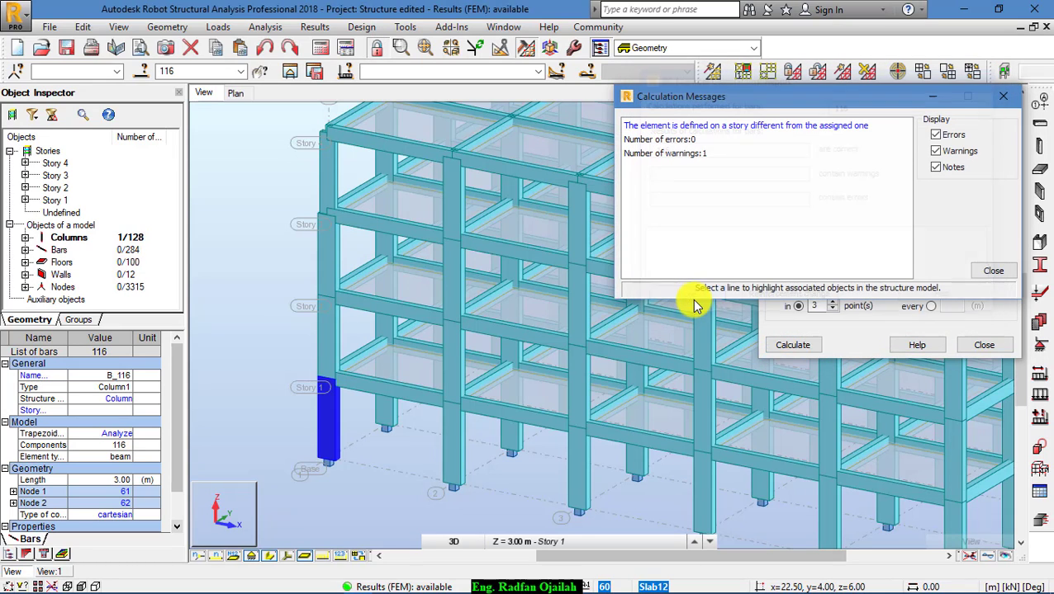
Close the calculation dialogs and display the column results of the RC Members - required reinforcement layout
left_click(994, 271)
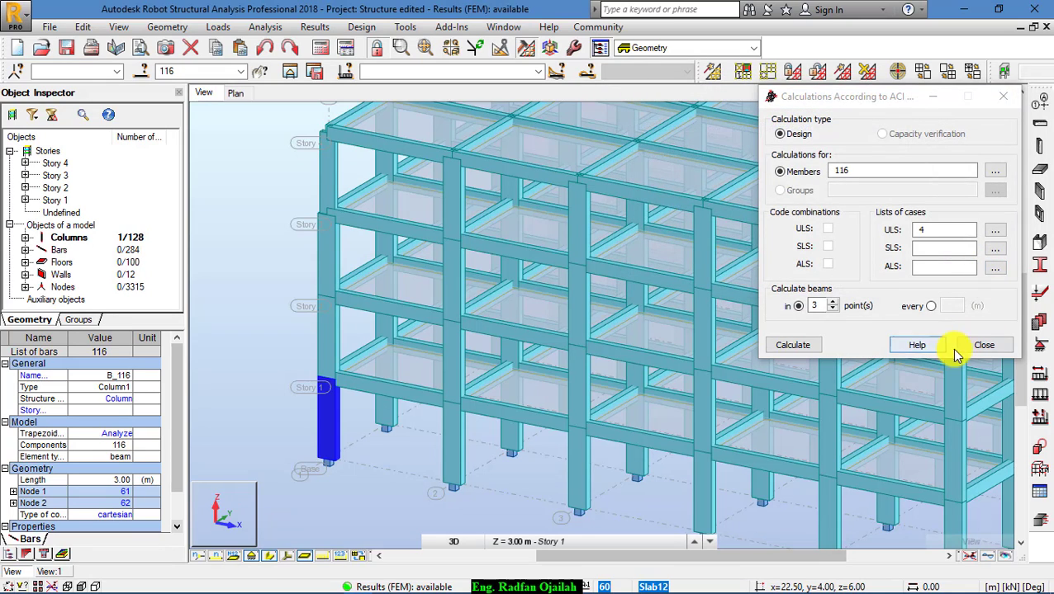
left_click(982, 345)
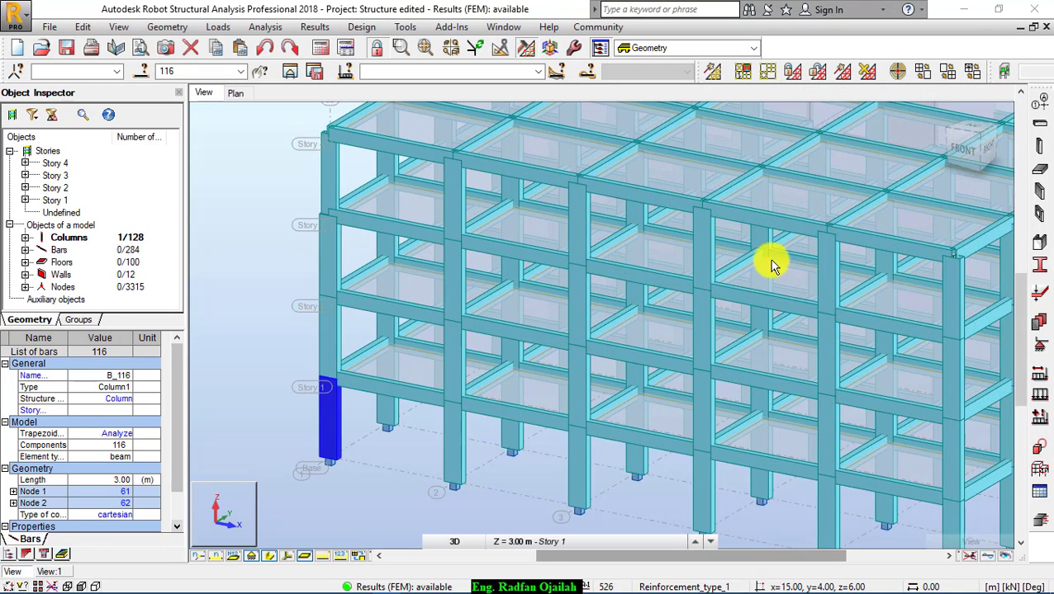
left_click(753, 48)
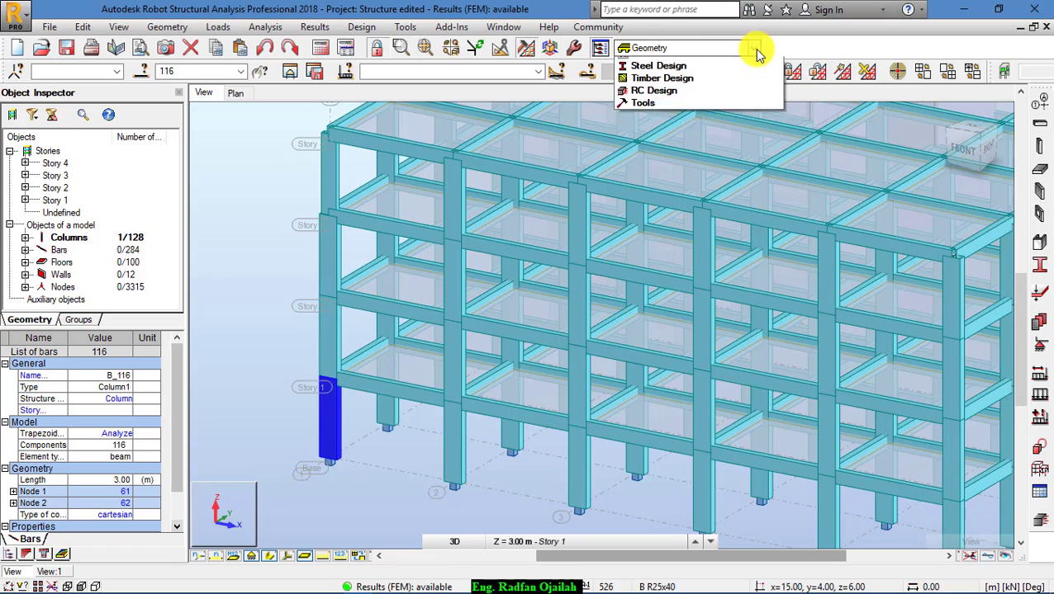
left_click(663, 131)
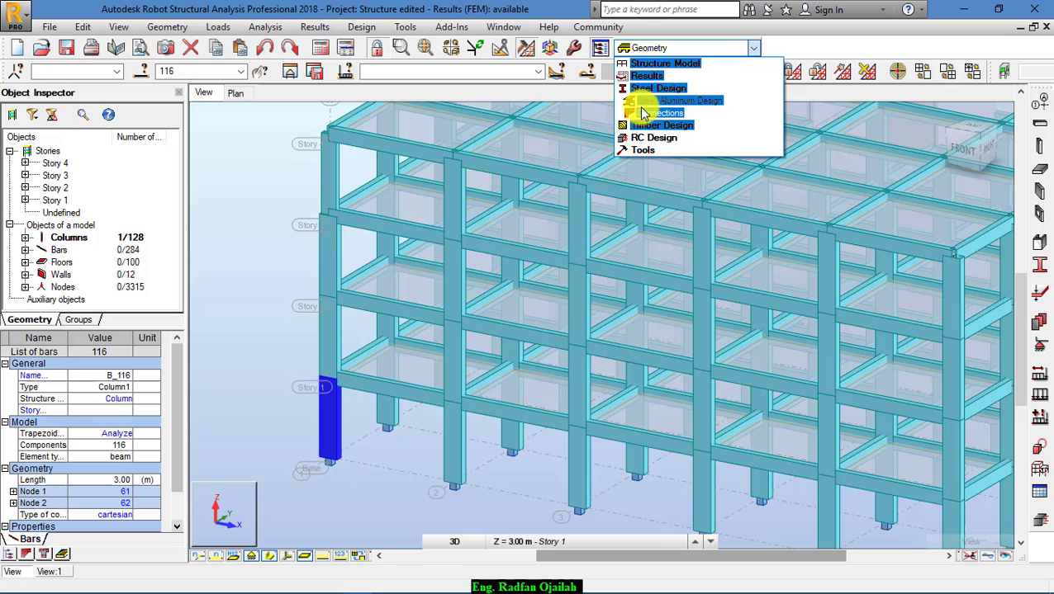
left_click(653, 137)
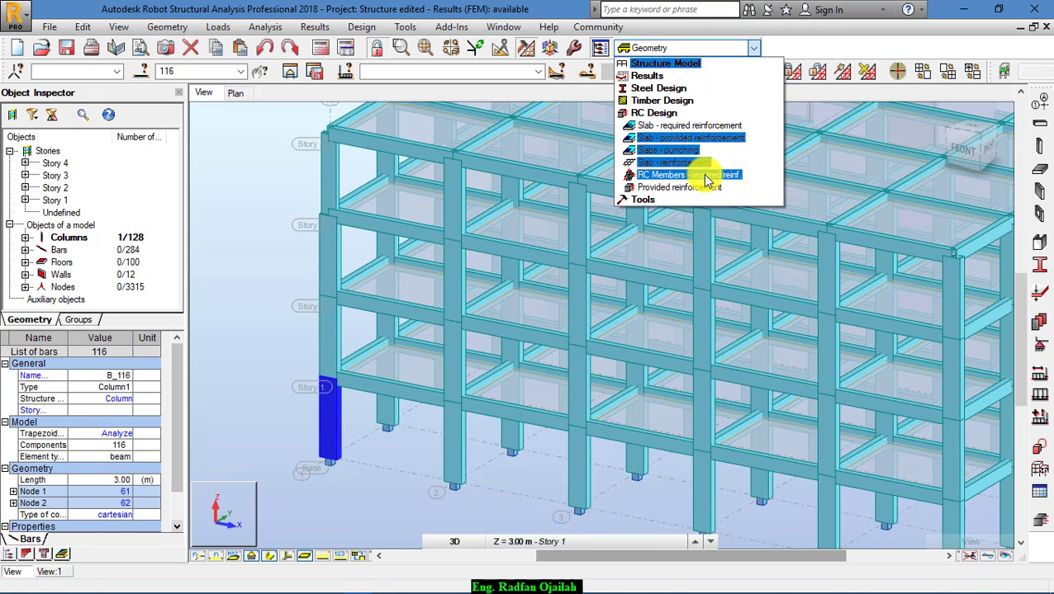
left_click(706, 177)
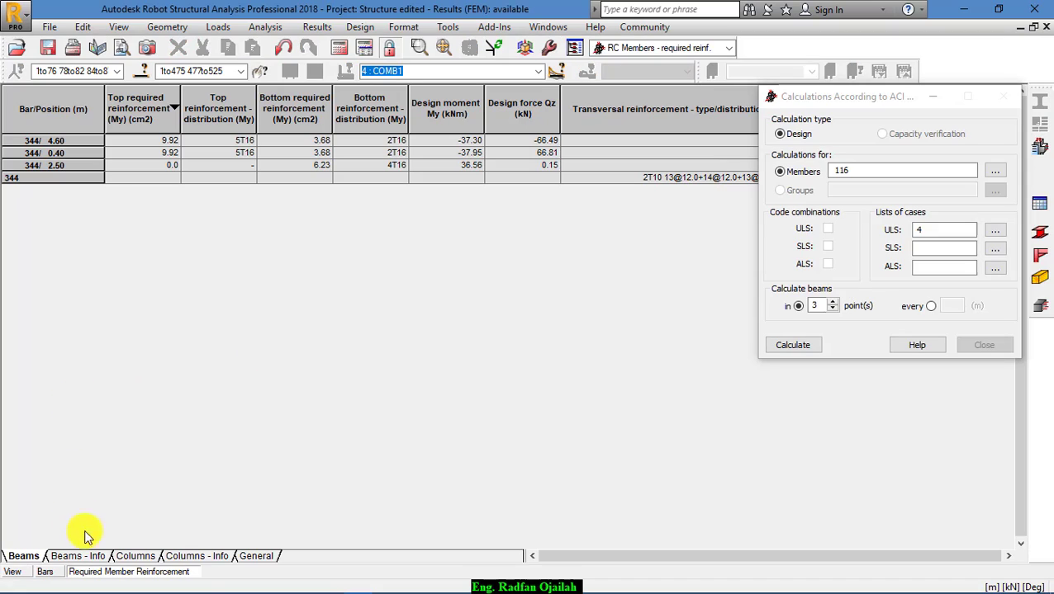
left_click(138, 559)
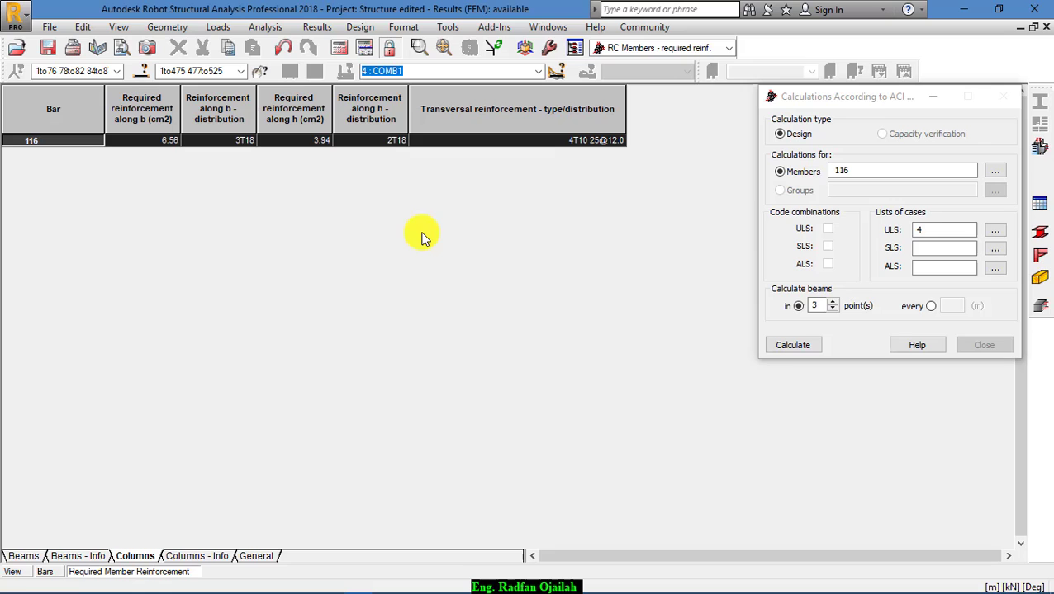
Return to the Geometry layout and open the provided reinforcement design of column 116, using manual combination COMB1 with the offered grouping
left_click(728, 48)
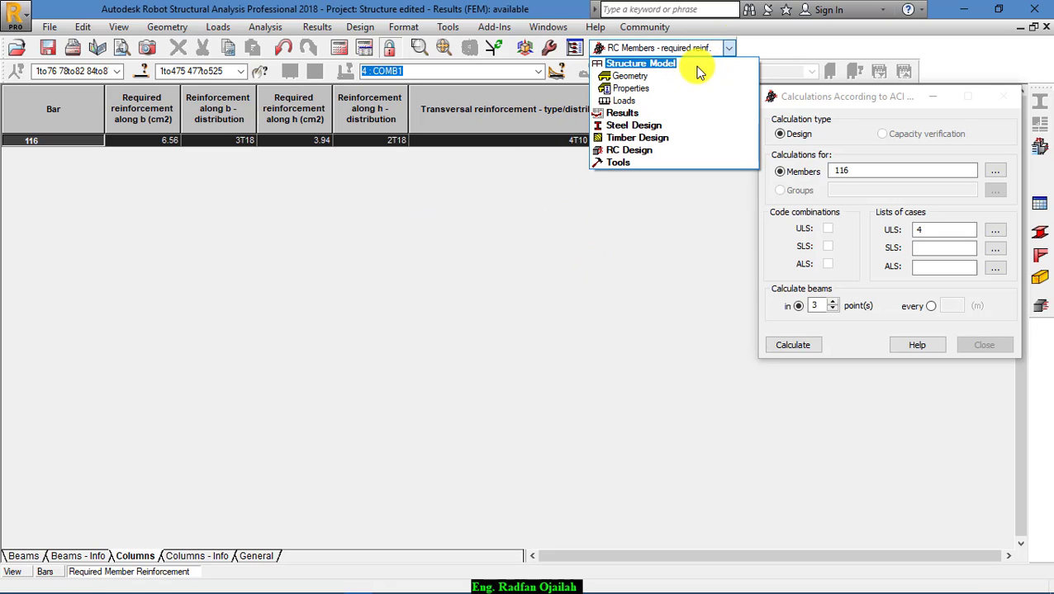
left_click(636, 75)
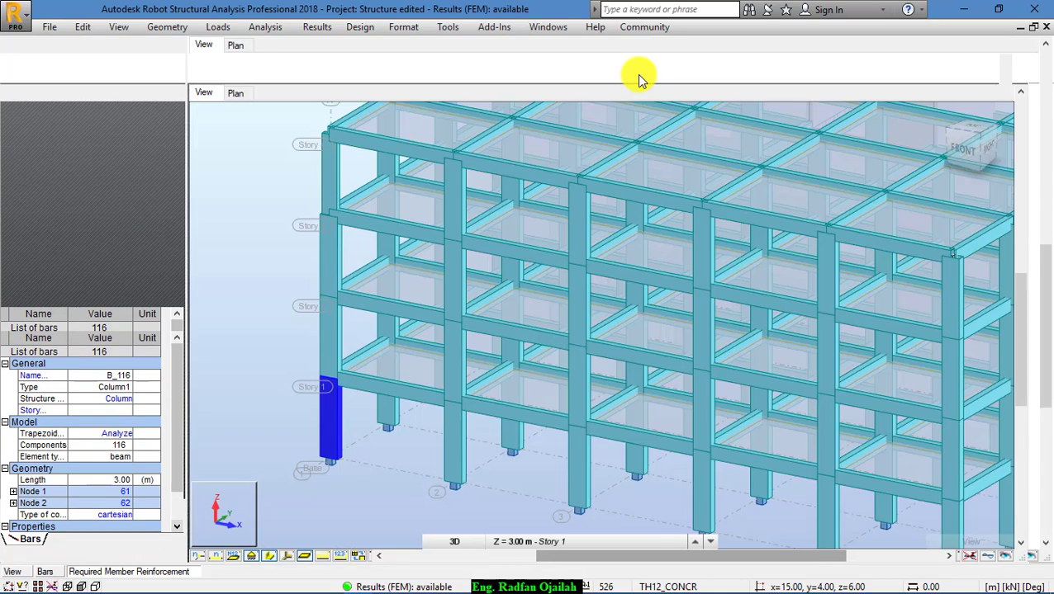
left_click(361, 28)
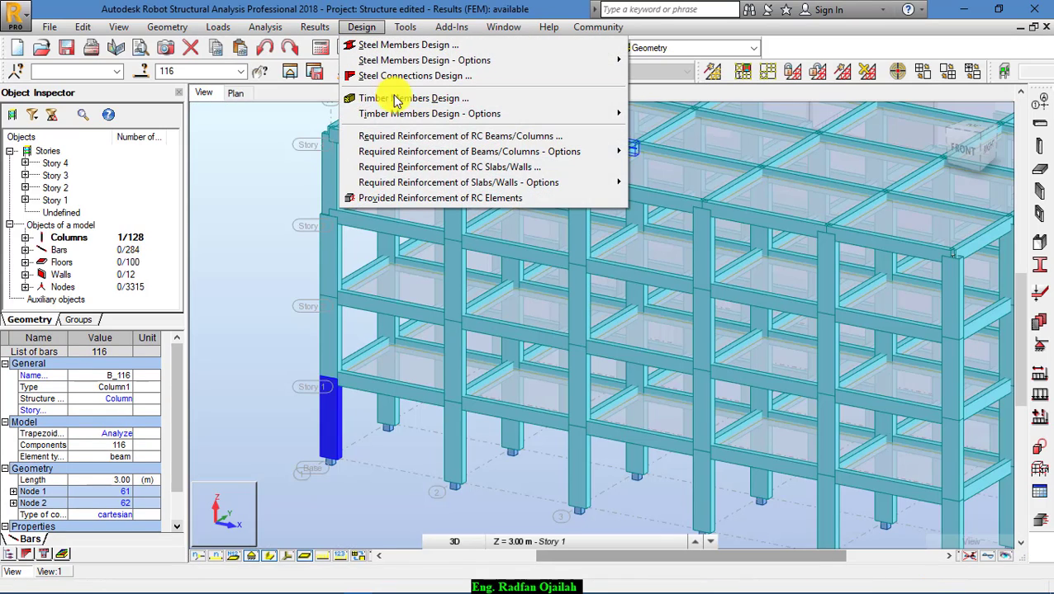
left_click(423, 203)
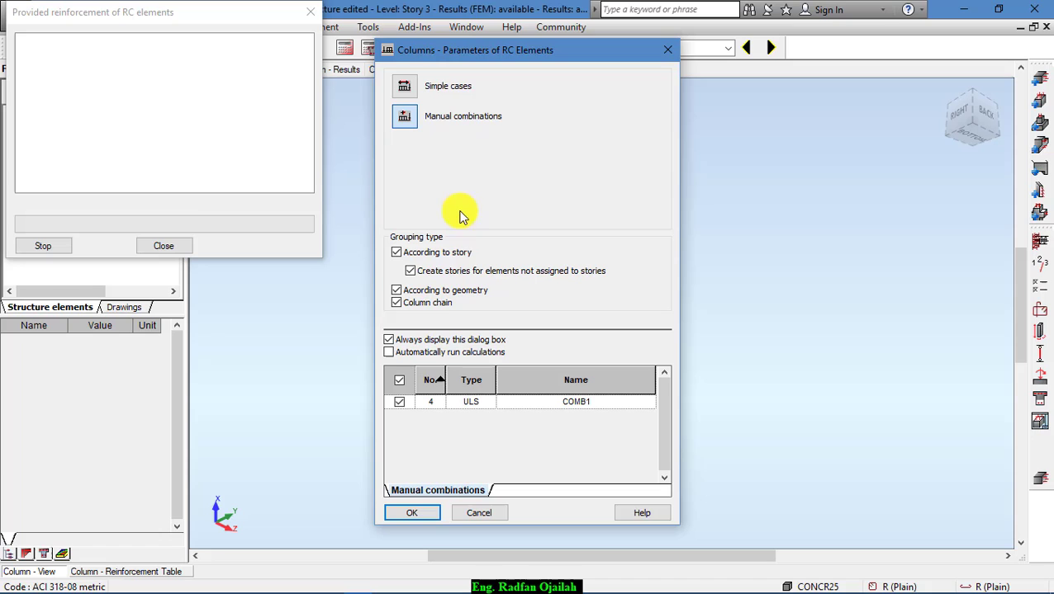
left_click(412, 512)
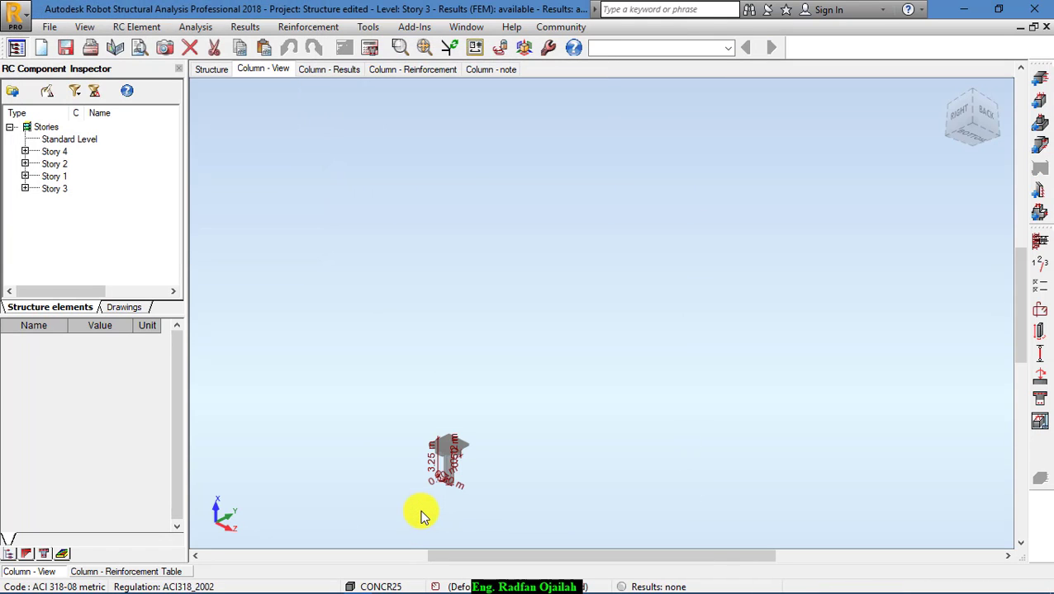
Open the column's calculation options, load the Standard set and choose the reinforcement optimization level
scroll(421, 516, "up", 10)
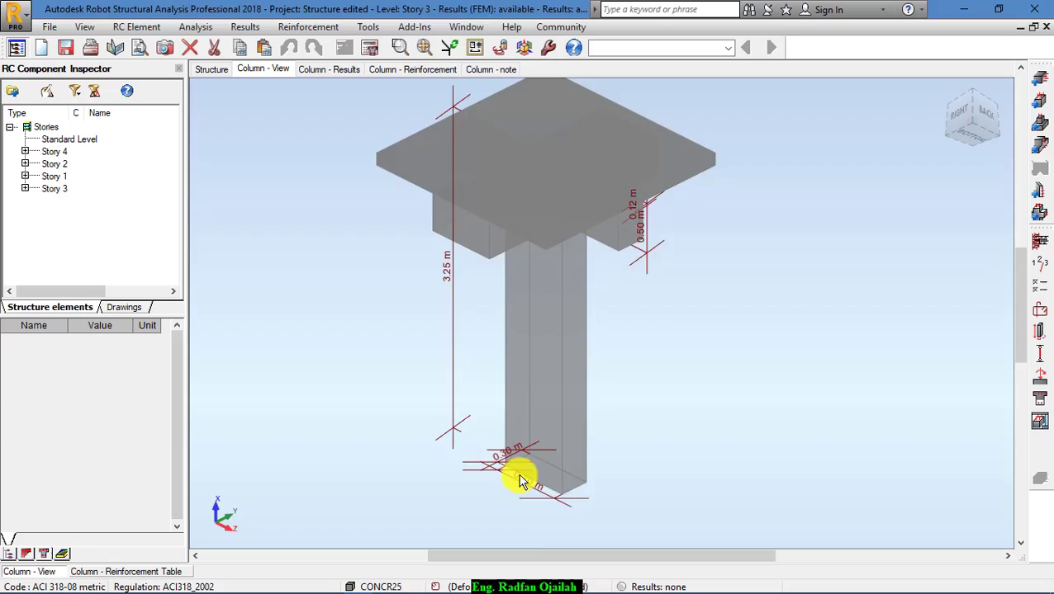
left_click(1038, 289)
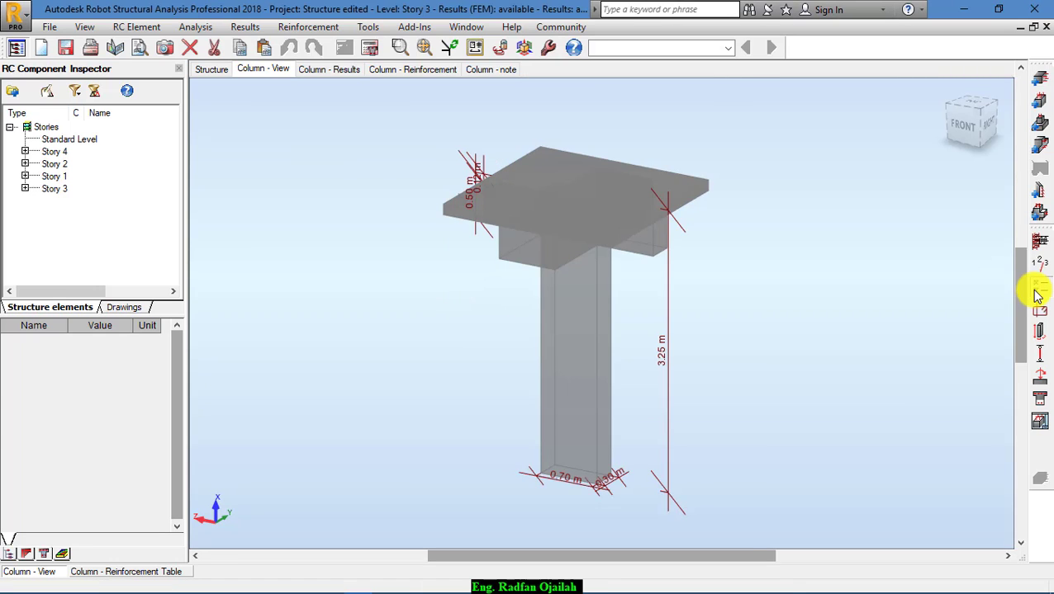
left_click(1037, 290)
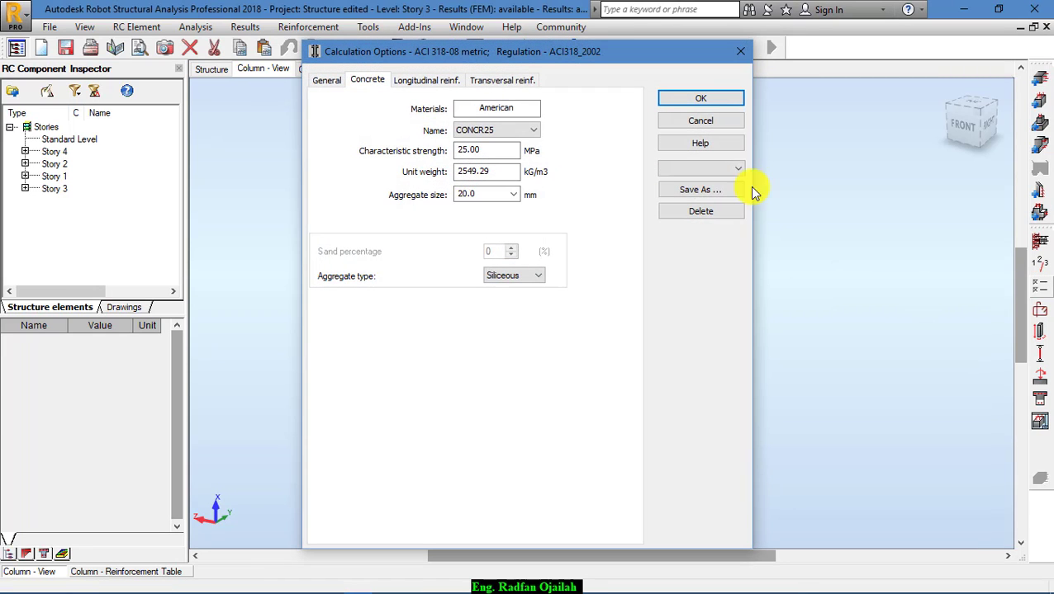
left_click(683, 169)
left_click(678, 183)
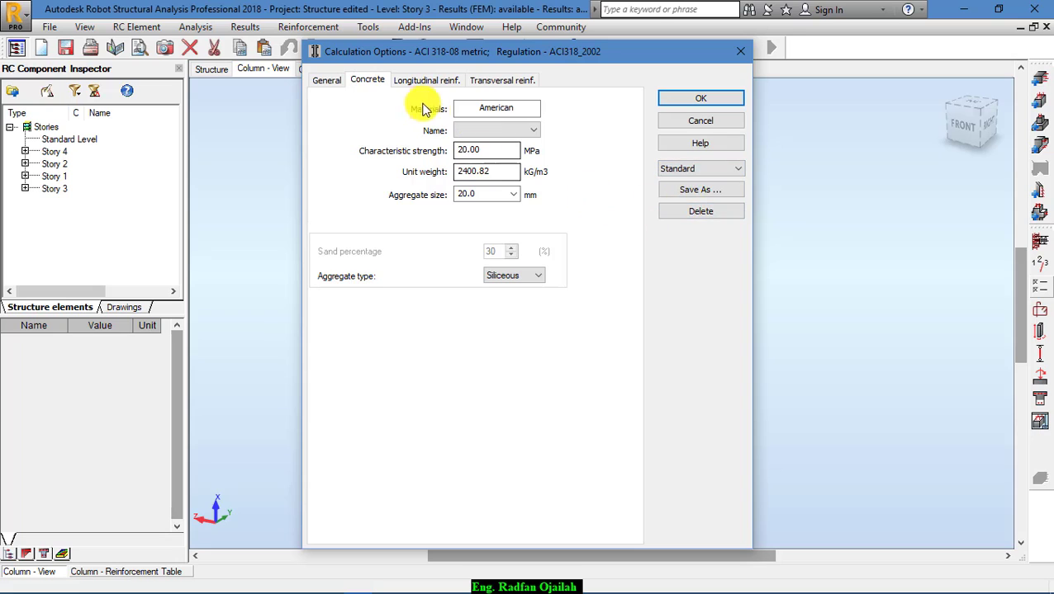
left_click(327, 80)
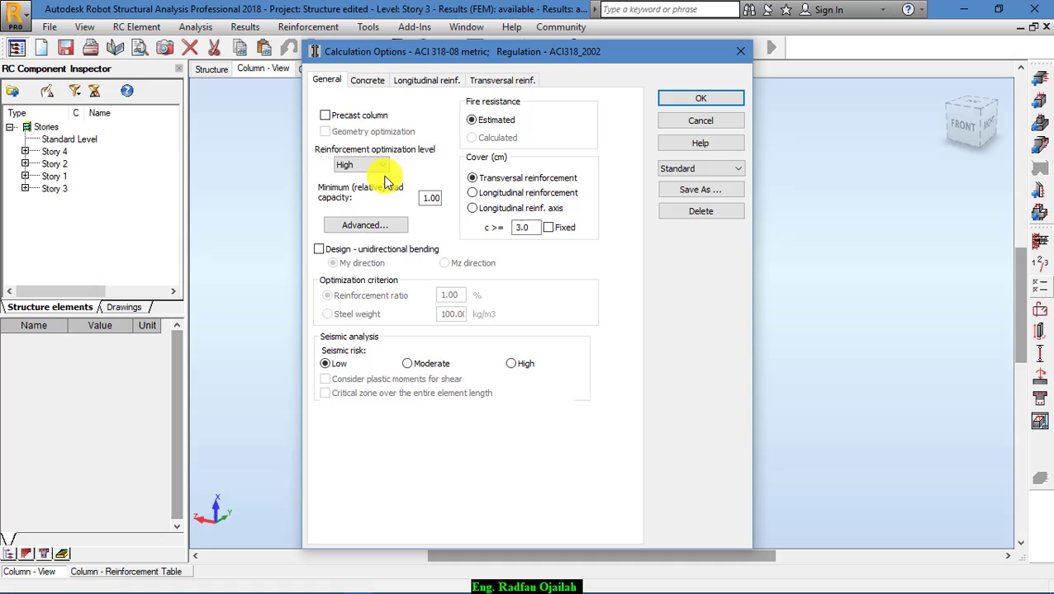
left_click(355, 165)
left_click(366, 190)
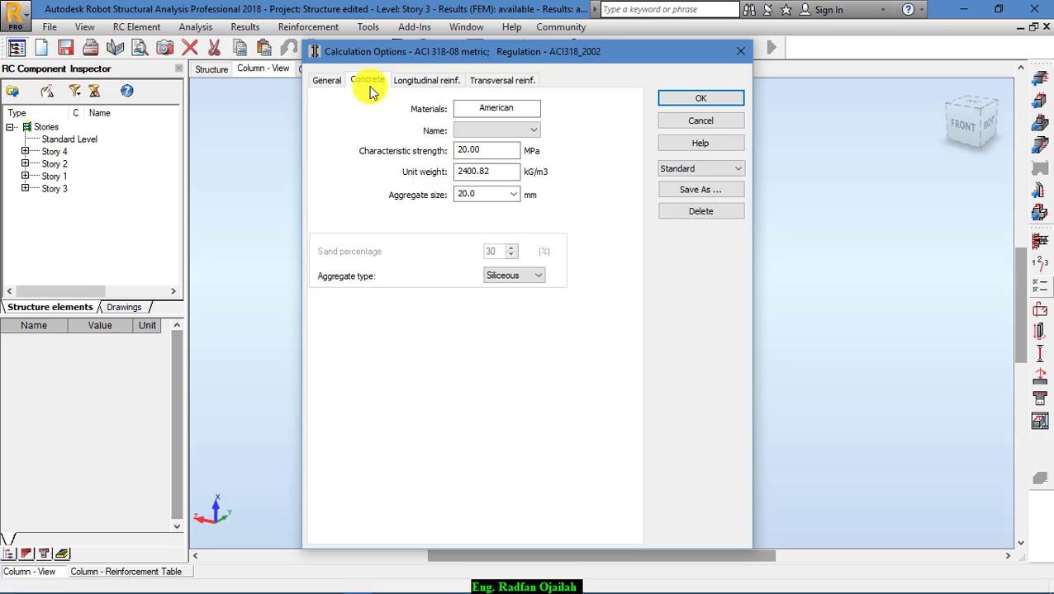
Set the column's concrete to CONCR25 with siliceous aggregate
left_click(474, 132)
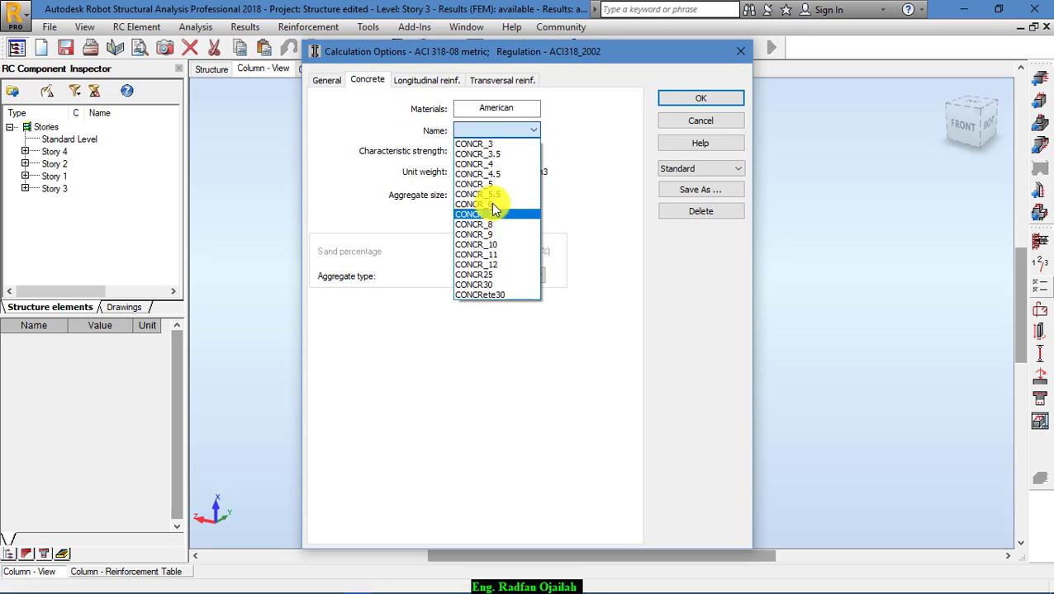
left_click(494, 284)
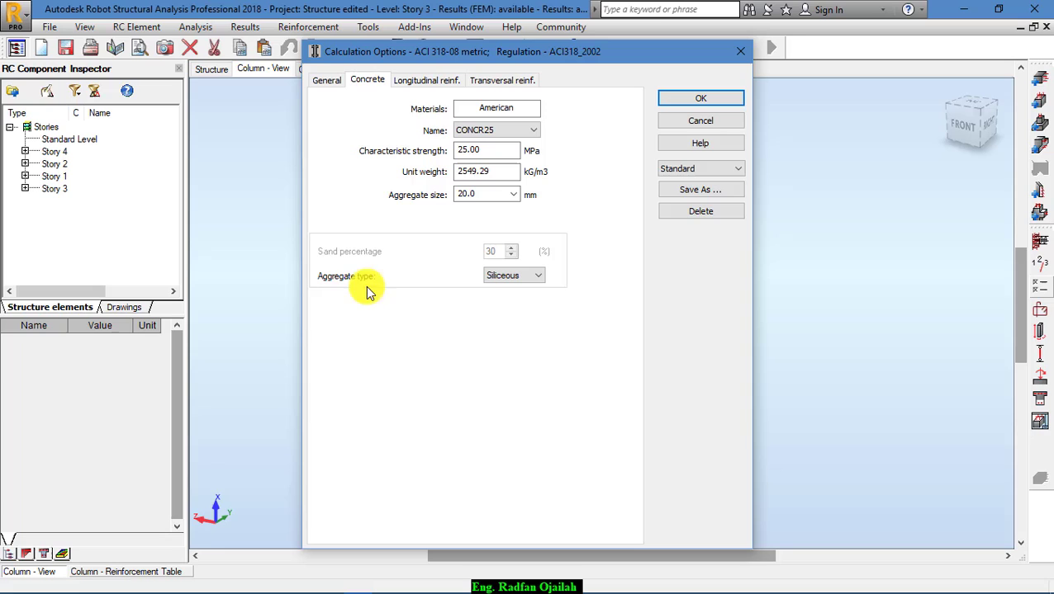
left_click(506, 279)
Set the longitudinal reinforcement to steel grade R with only bar sizes 18 and 20 enabled
left_click(417, 83)
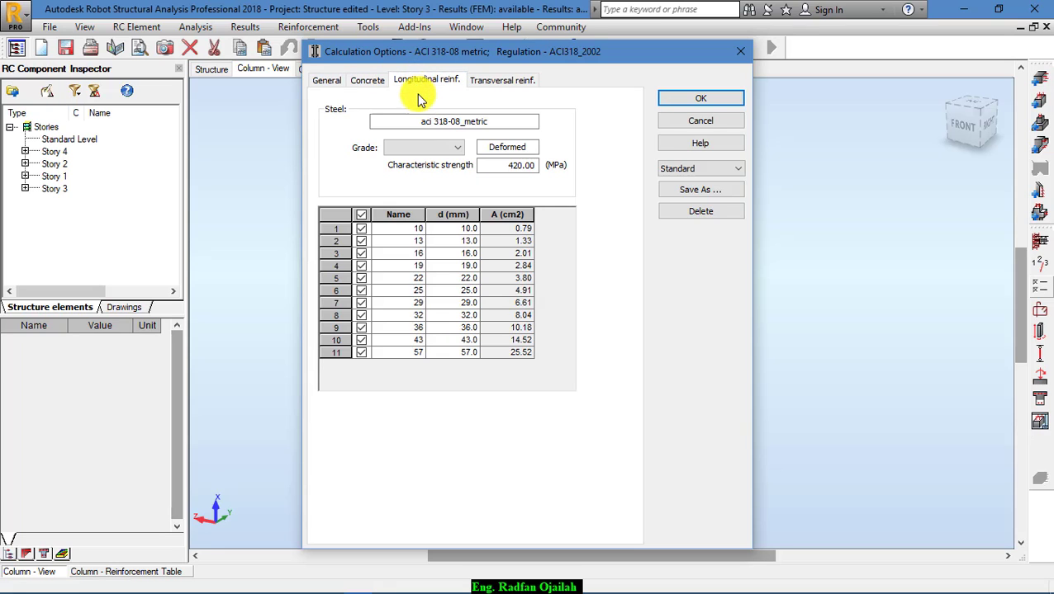
left_click(428, 149)
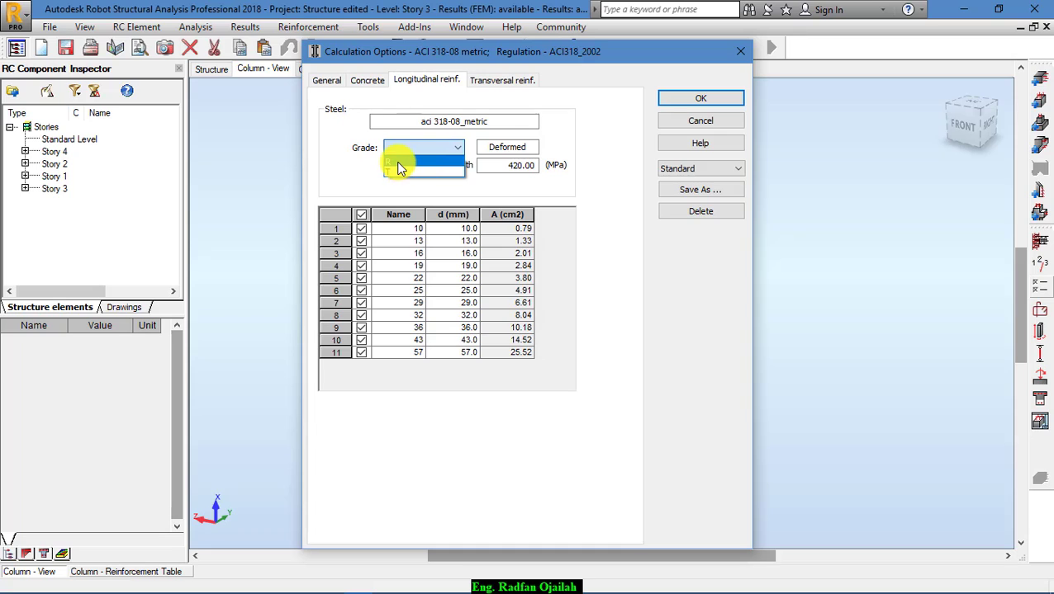
left_click(400, 163)
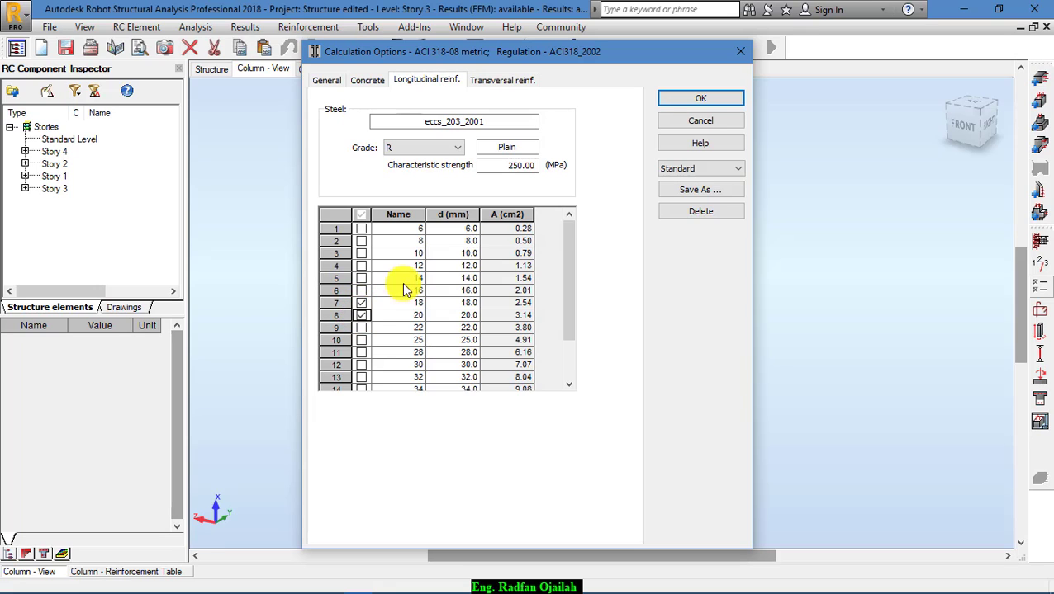
Set the transversal reinforcement to steel grade R with only bar size 10 enabled
left_click(479, 85)
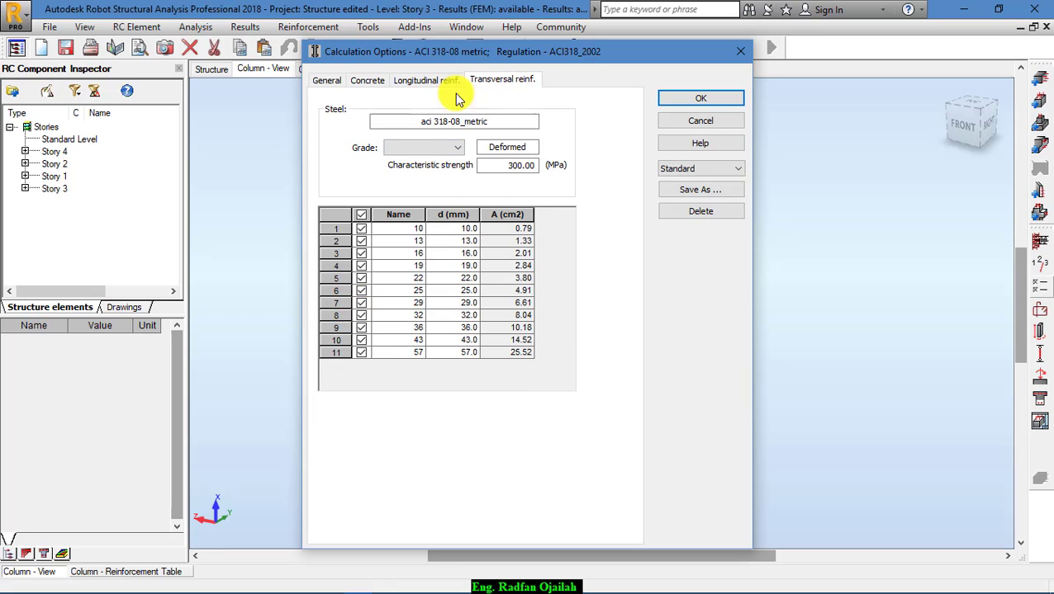
left_click(397, 148)
left_click(399, 164)
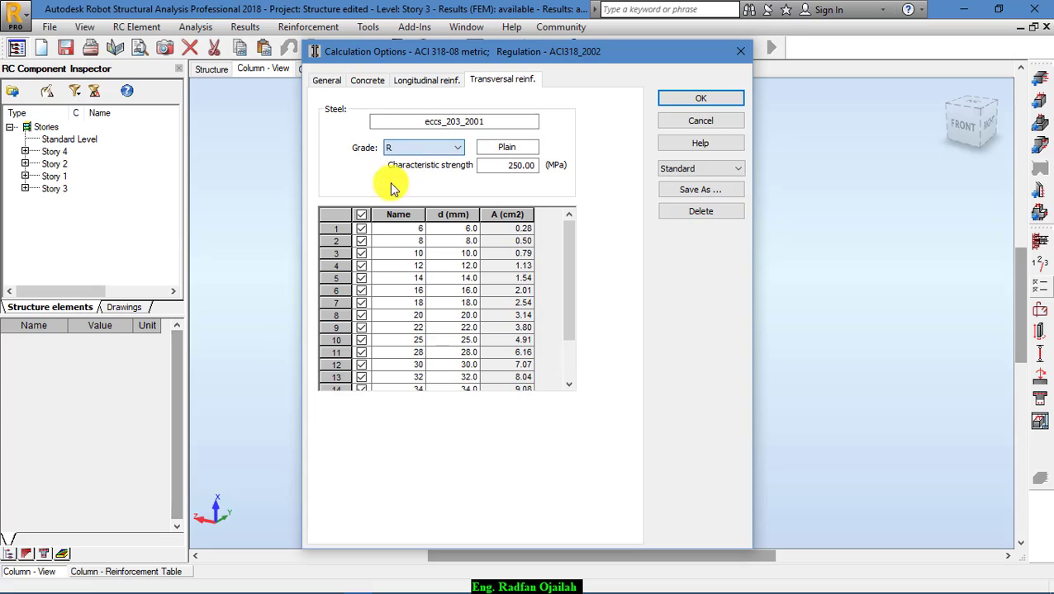
left_click(361, 216)
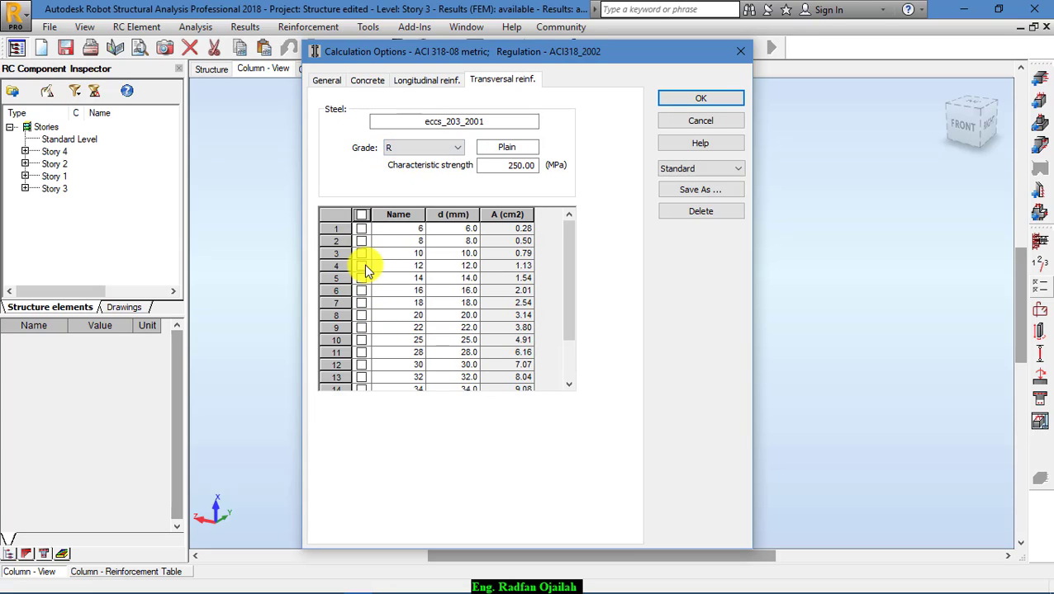
left_click(361, 255)
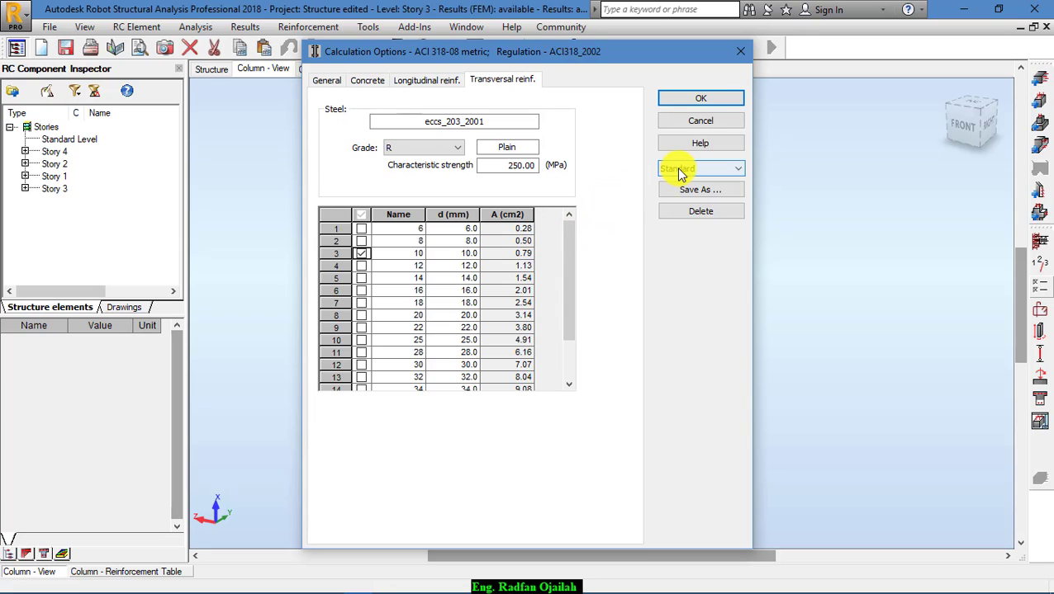
Save the calculation options as Column1 and apply them to the column
left_click(685, 192)
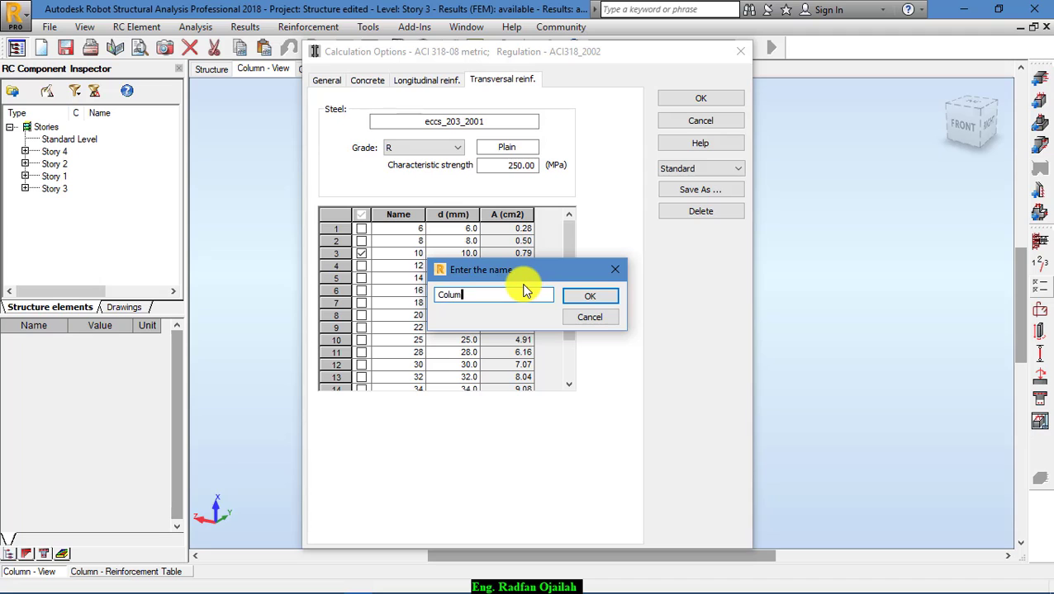
type("Column1")
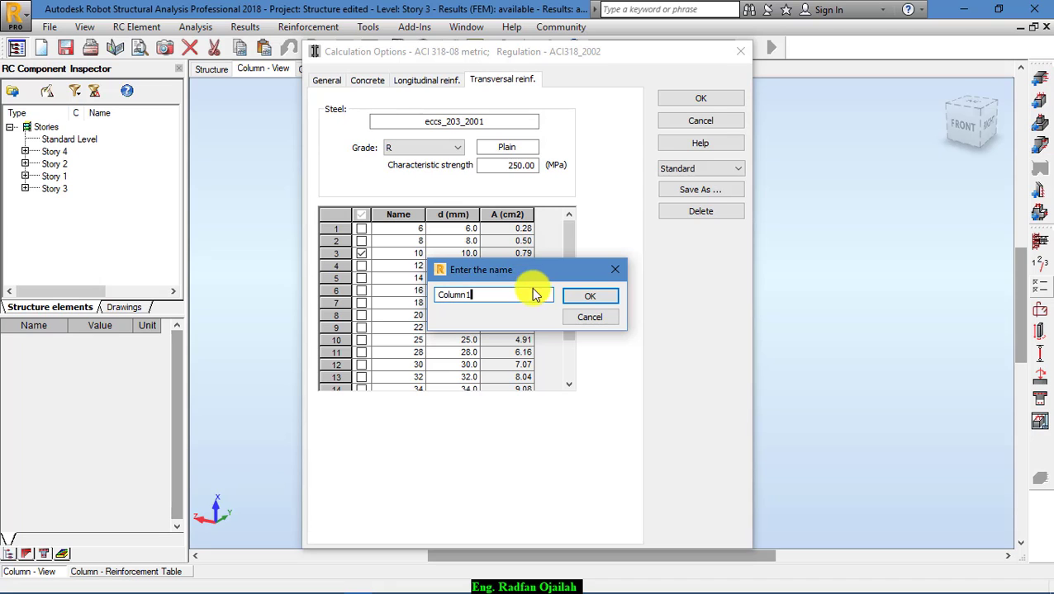
left_click(588, 296)
left_click(699, 100)
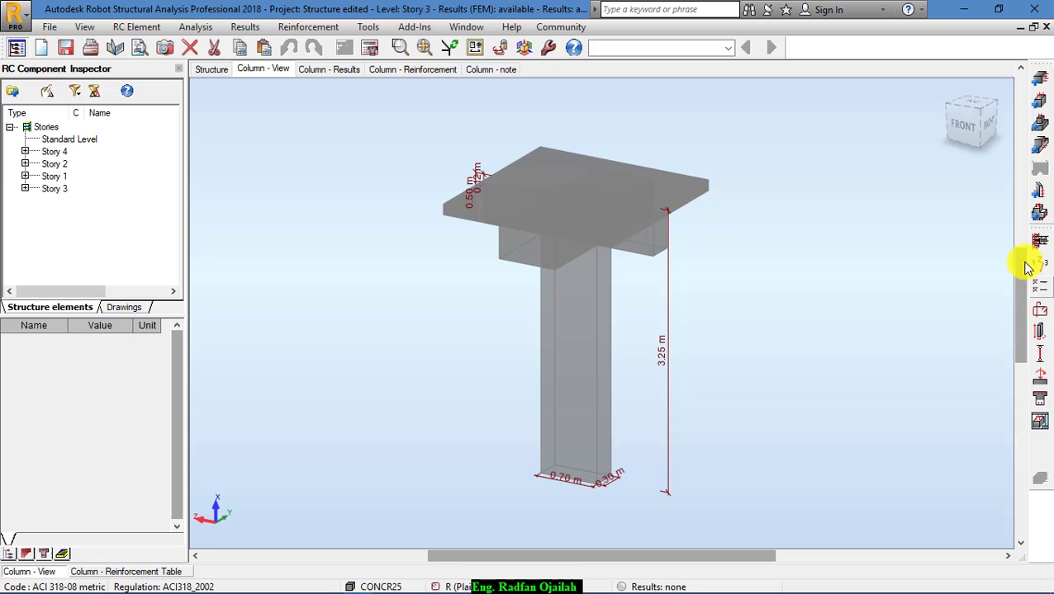
Open the column's reinforcement pattern with the Standard set and keep the corner bar diameter on Auto
left_click(1041, 309)
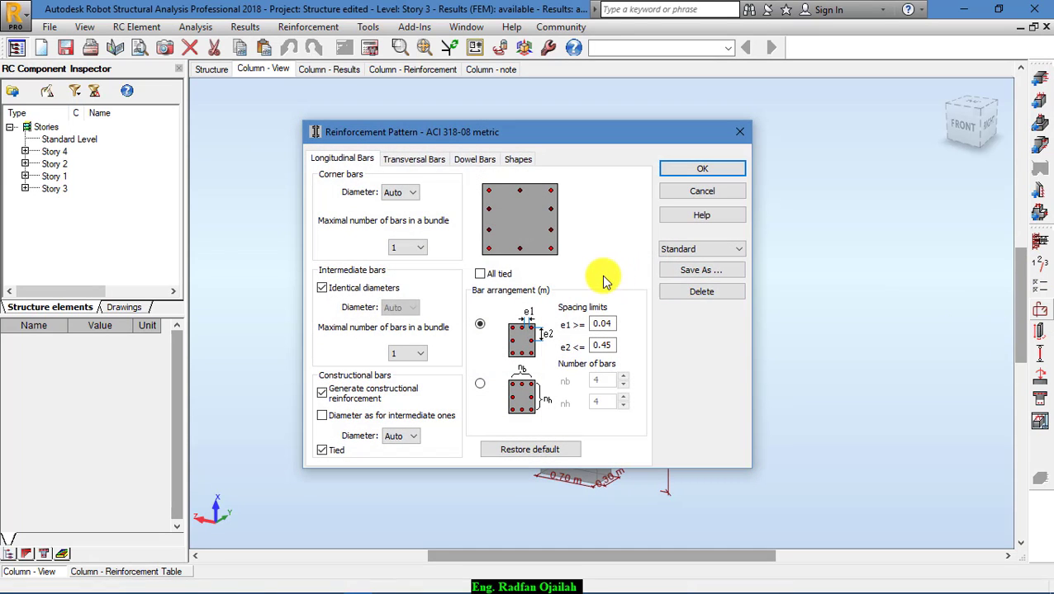
left_click(674, 251)
left_click(675, 255)
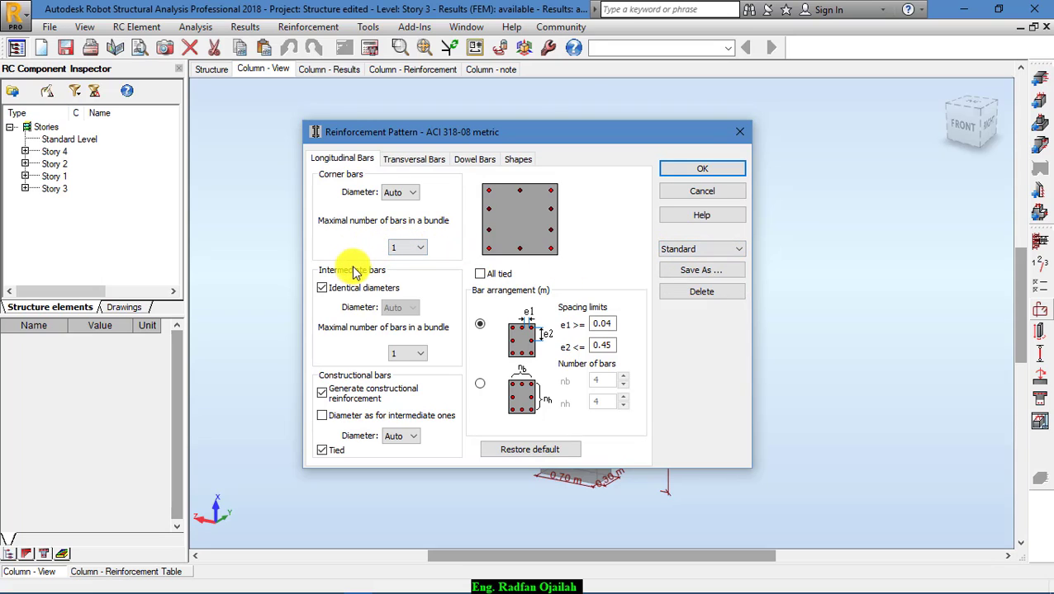
left_click(394, 198)
left_click(394, 204)
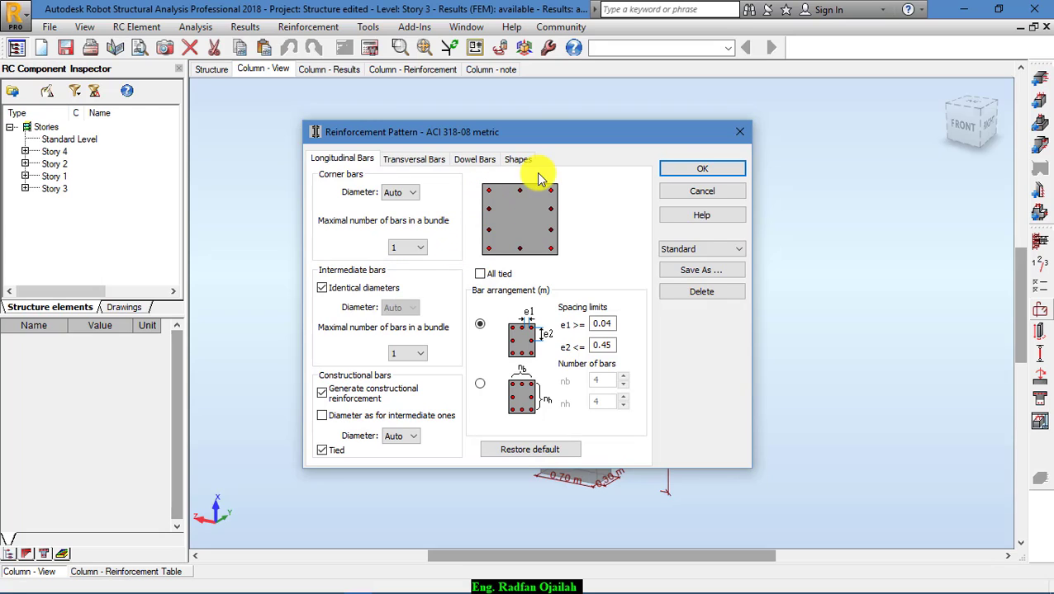
Turn off identical diameters for the intermediate bars, and leave both the corner and intermediate bar diameters on Auto
left_click(322, 288)
left_click(398, 307)
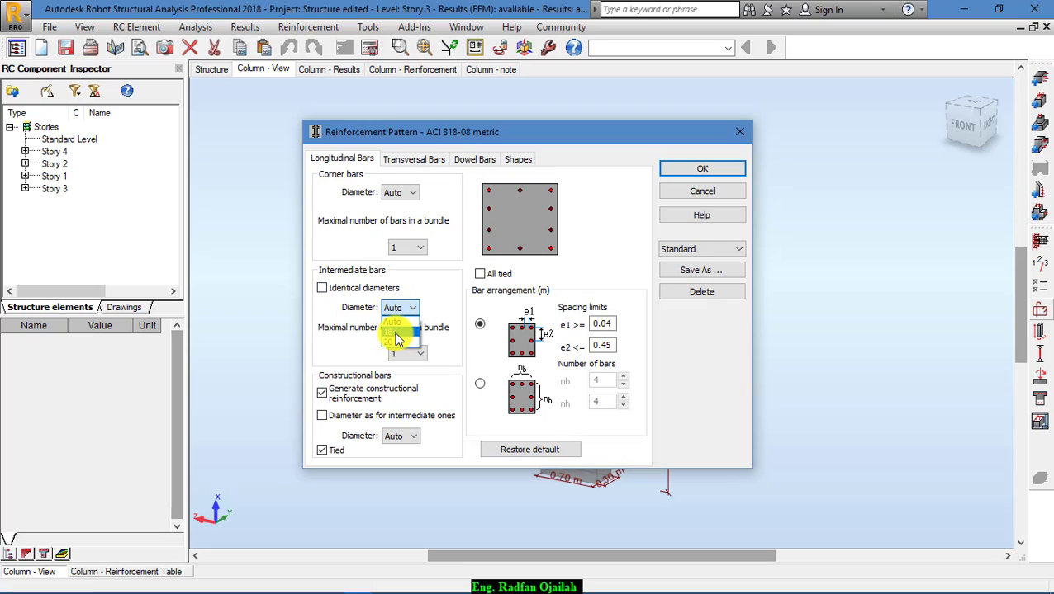
left_click(396, 333)
left_click(398, 193)
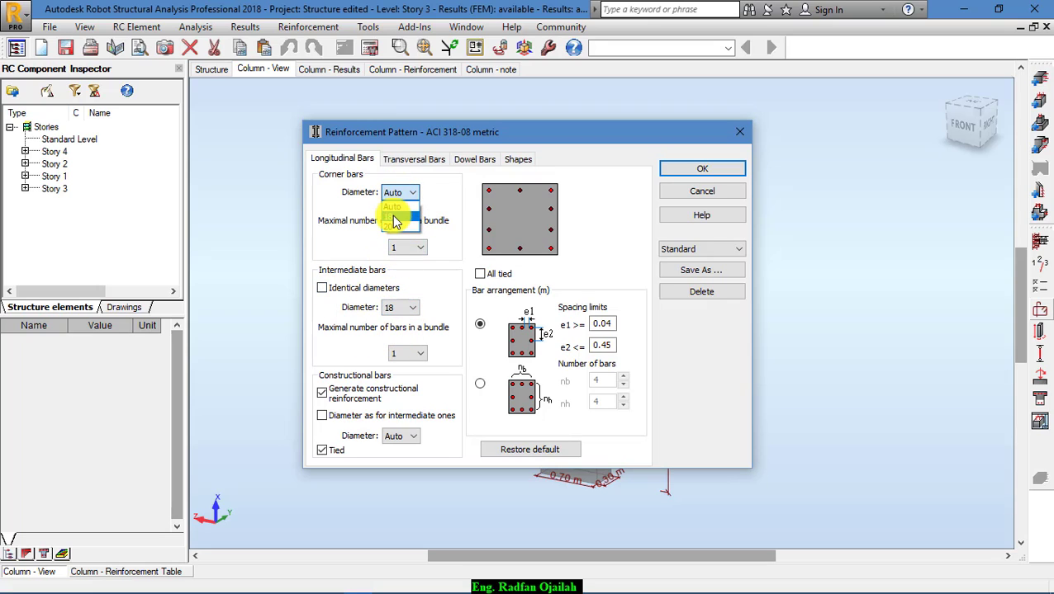
left_click(395, 221)
left_click(398, 193)
left_click(393, 207)
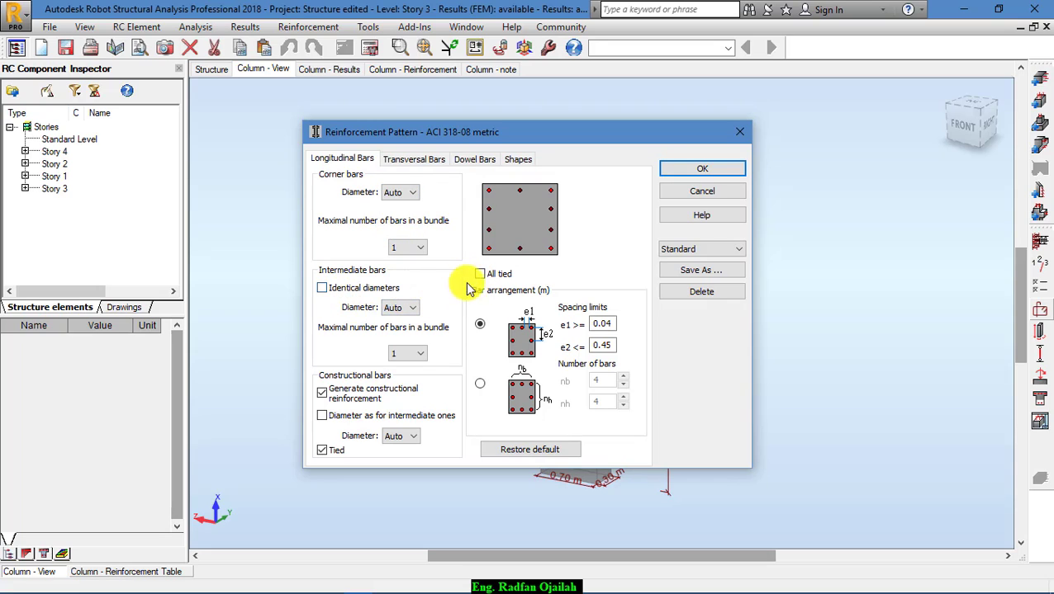
Set all longitudinal bars as tied and keep the maximal number of intermediate bars in a bundle at 1
left_click(479, 274)
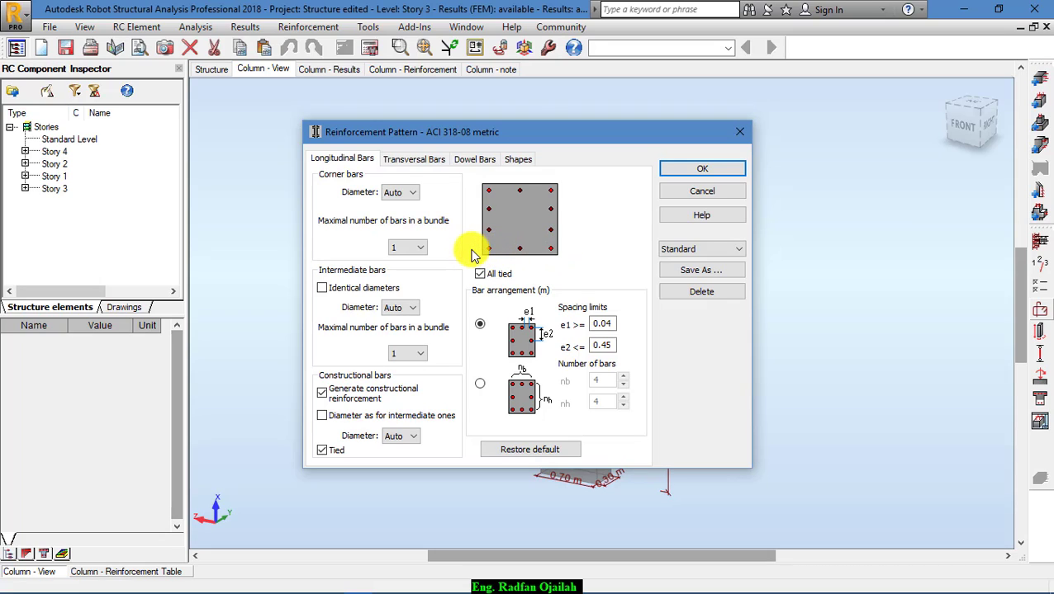
left_click(413, 355)
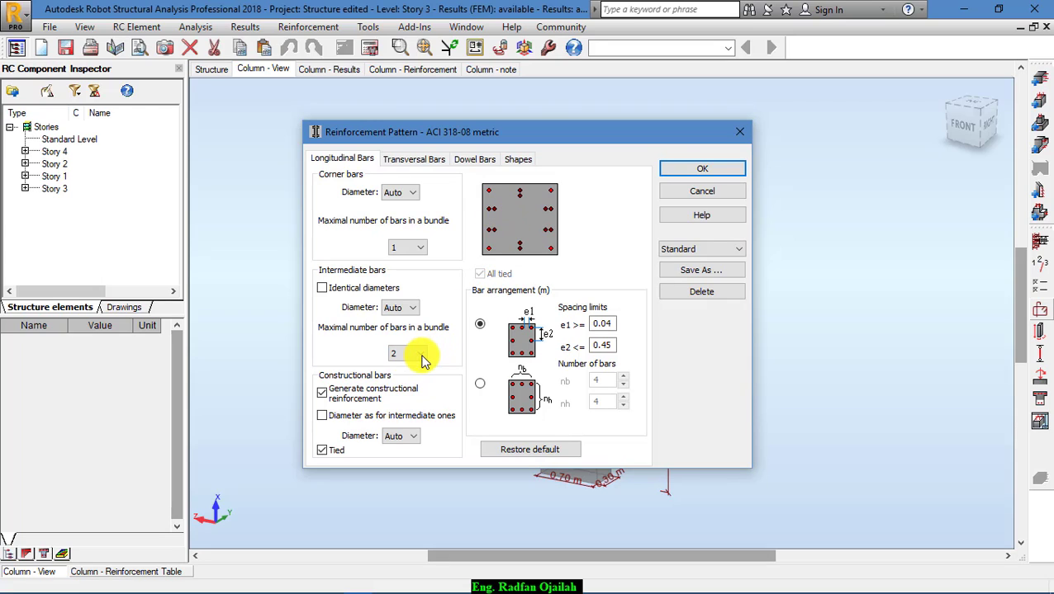
left_click(417, 355)
left_click(416, 367)
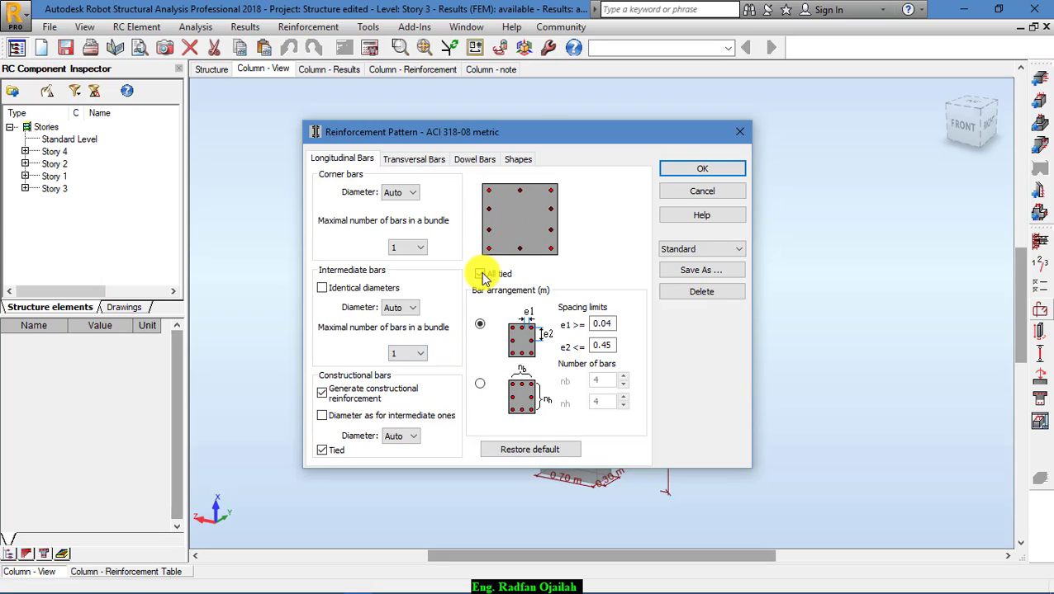
left_click(418, 357)
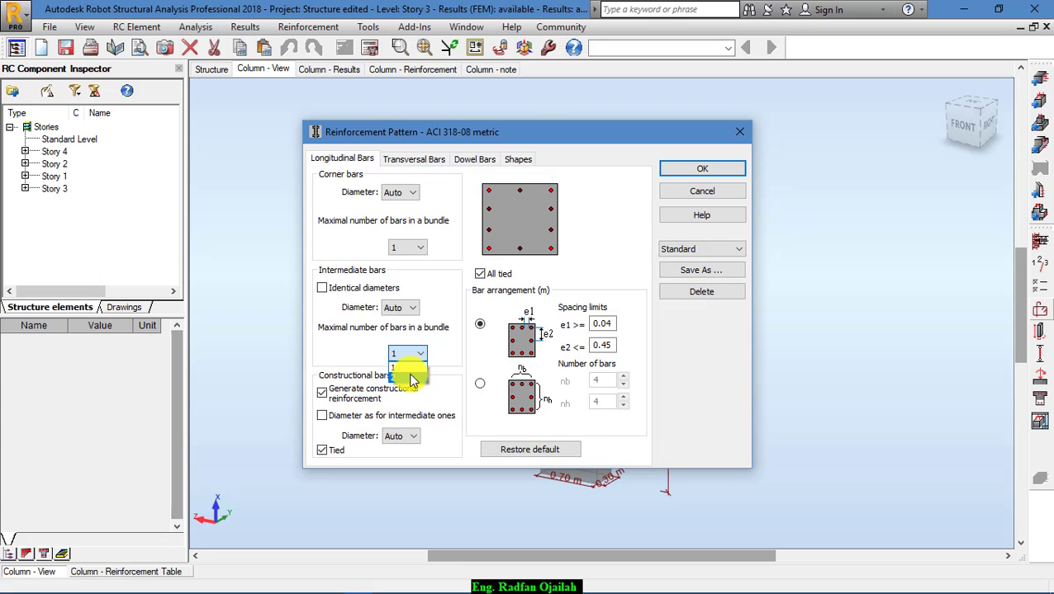
left_click(367, 355)
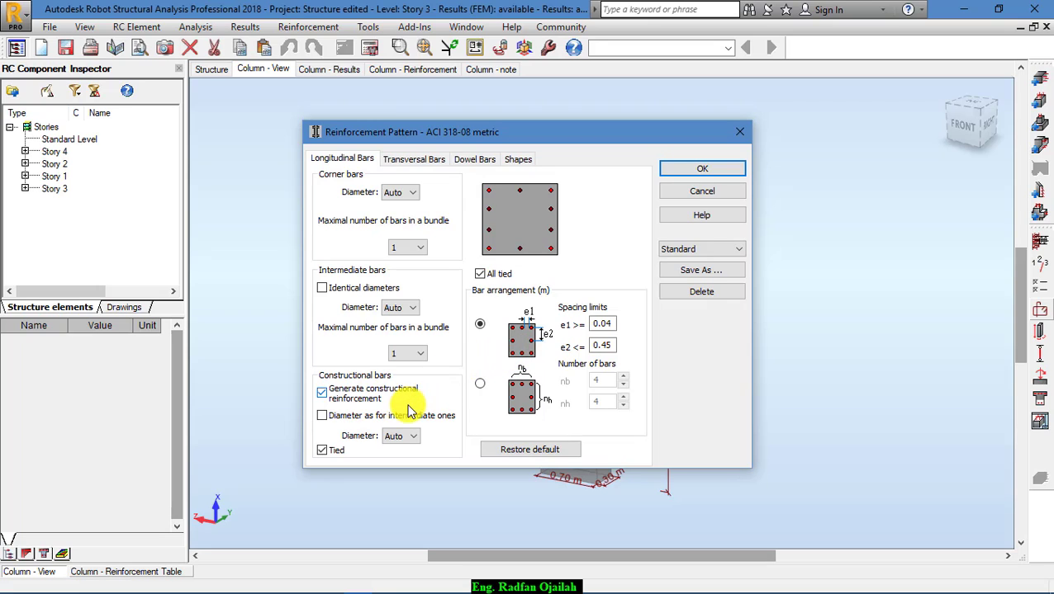
Check the transversal bar, dowel bar and shape settings, and save and apply the reinforcement pattern as column1
left_click(413, 159)
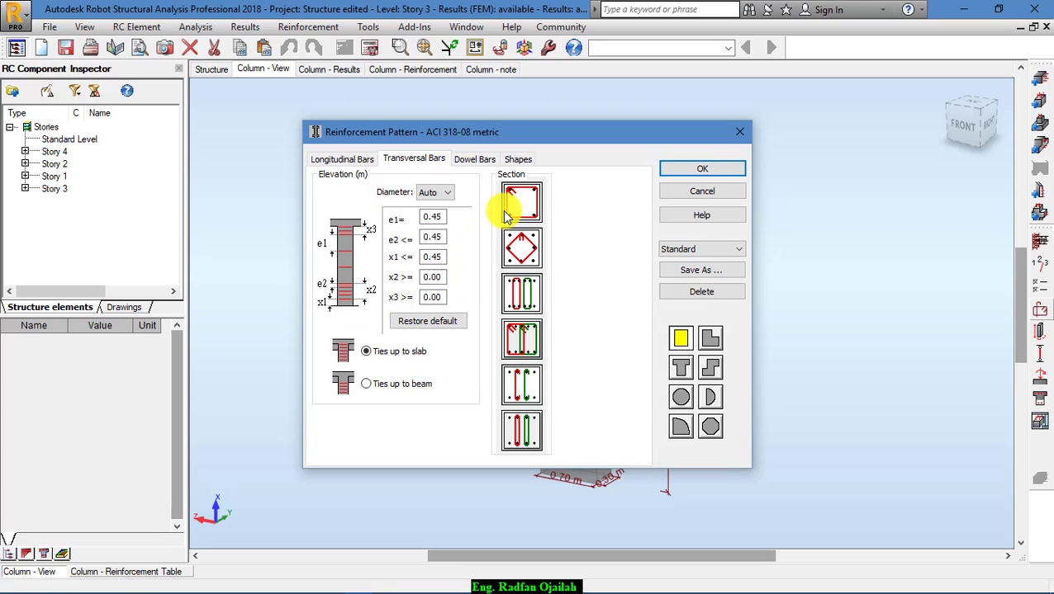
key("ctrl+Tab")
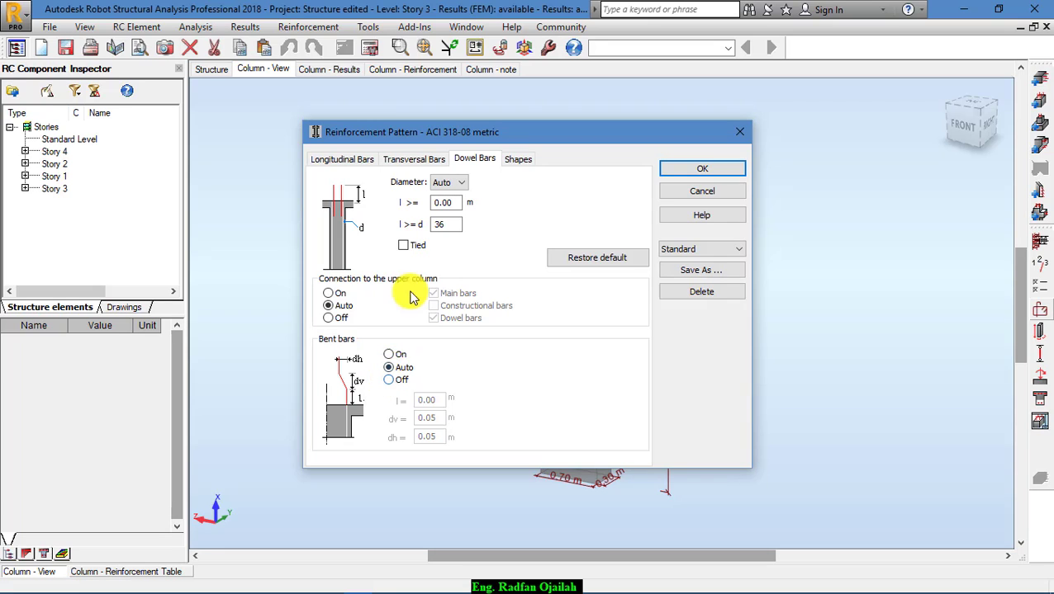
left_click(516, 161)
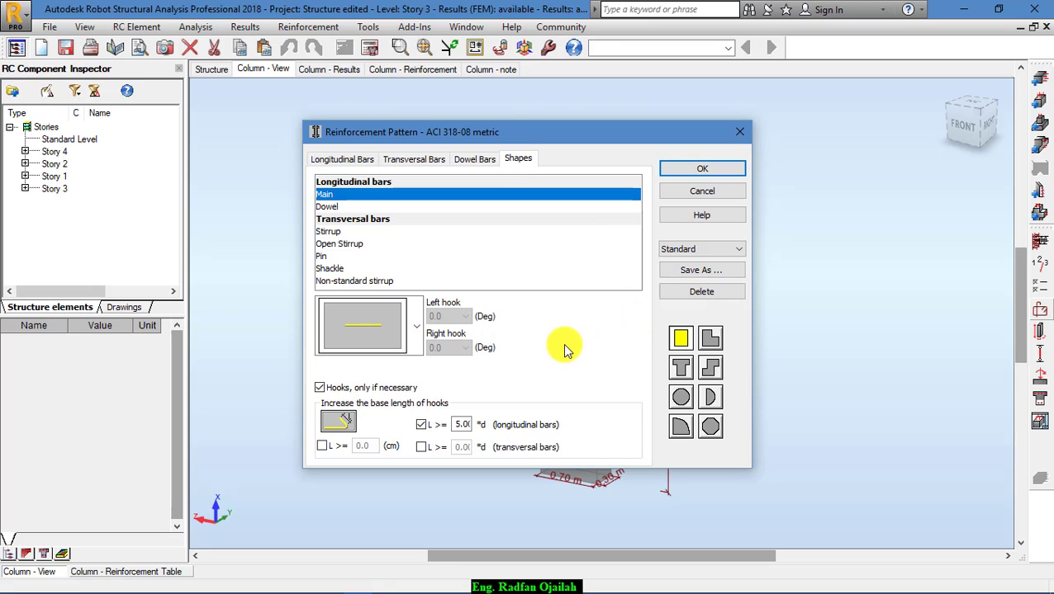
left_click(689, 272)
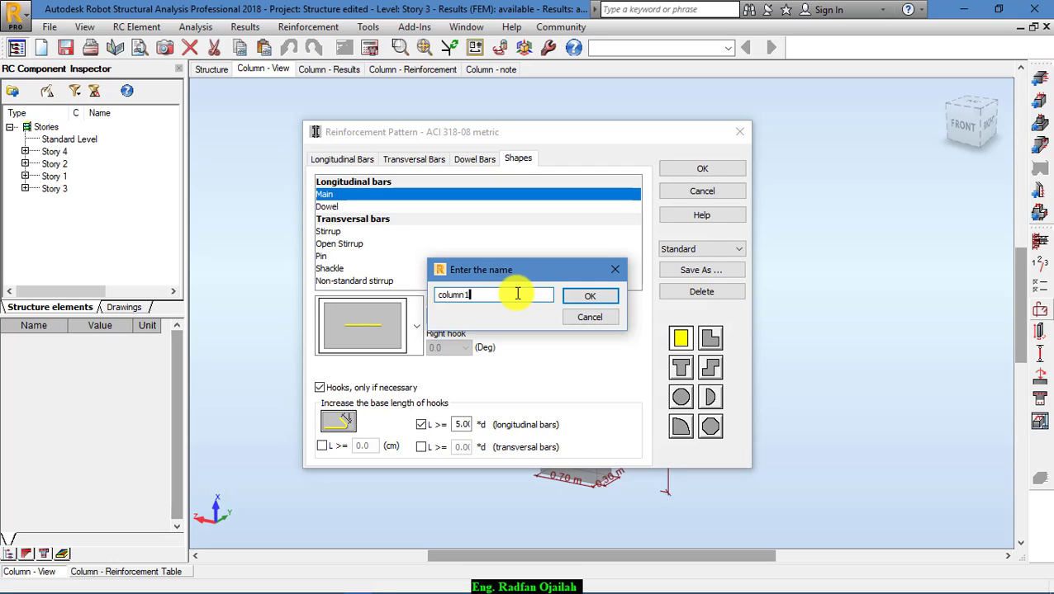
left_click(590, 297)
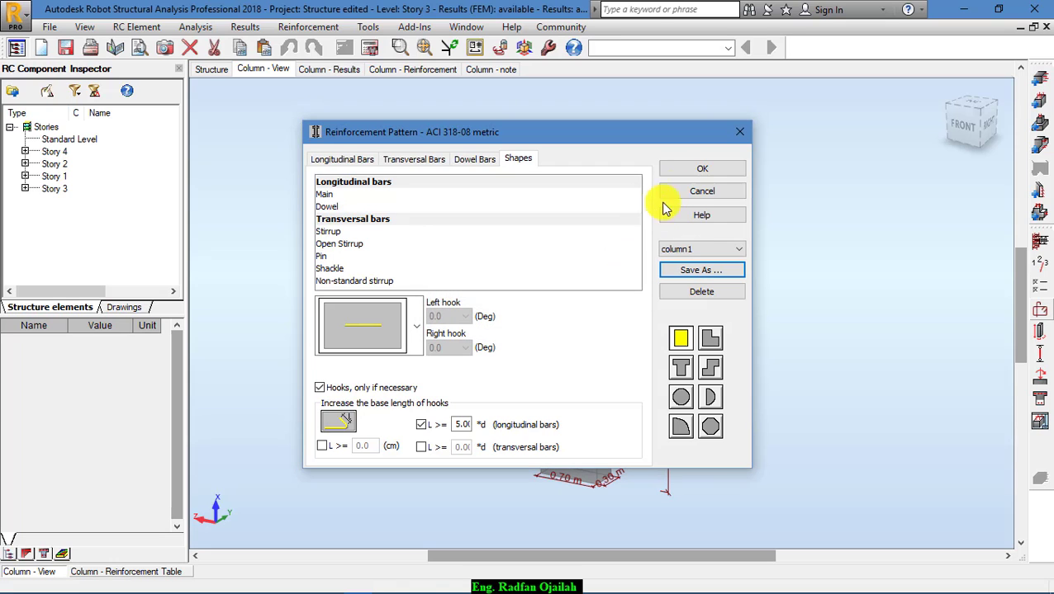
left_click(700, 169)
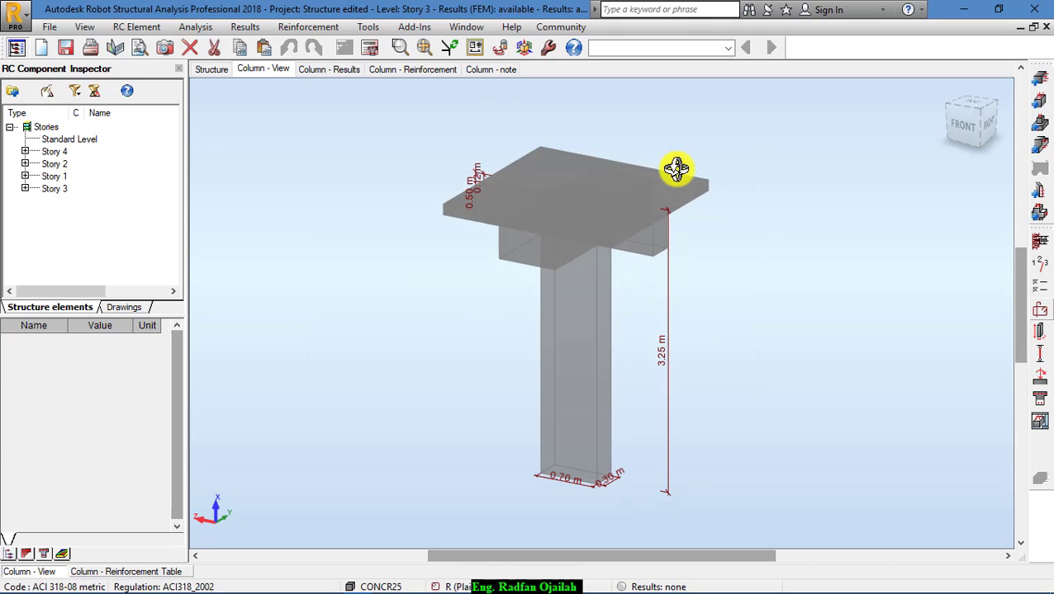
Calculate the column's provided reinforcement with drawings generated for the calculated elements
left_click(364, 49)
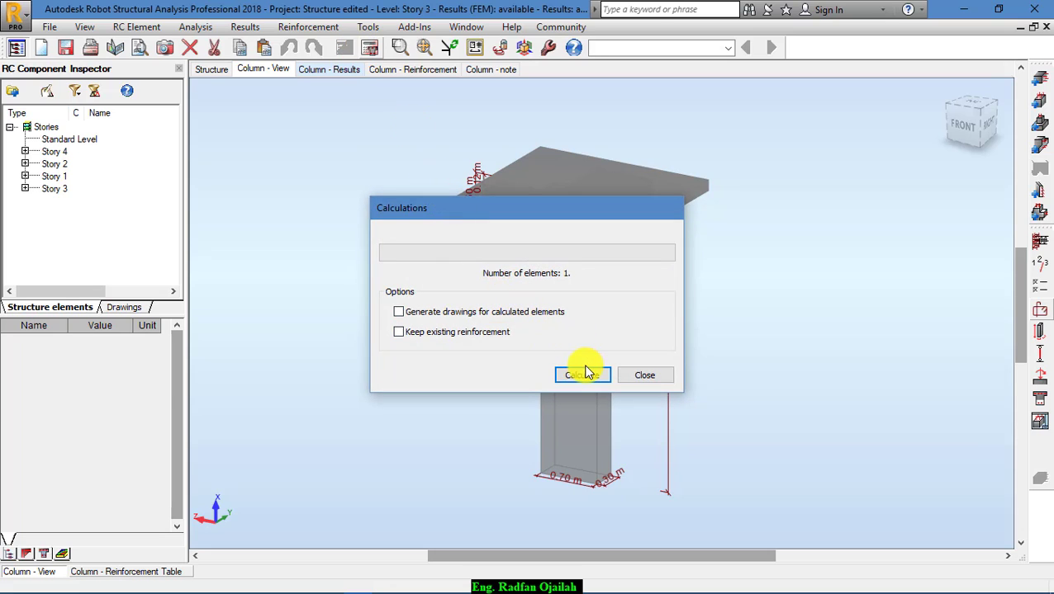
left_click(549, 313)
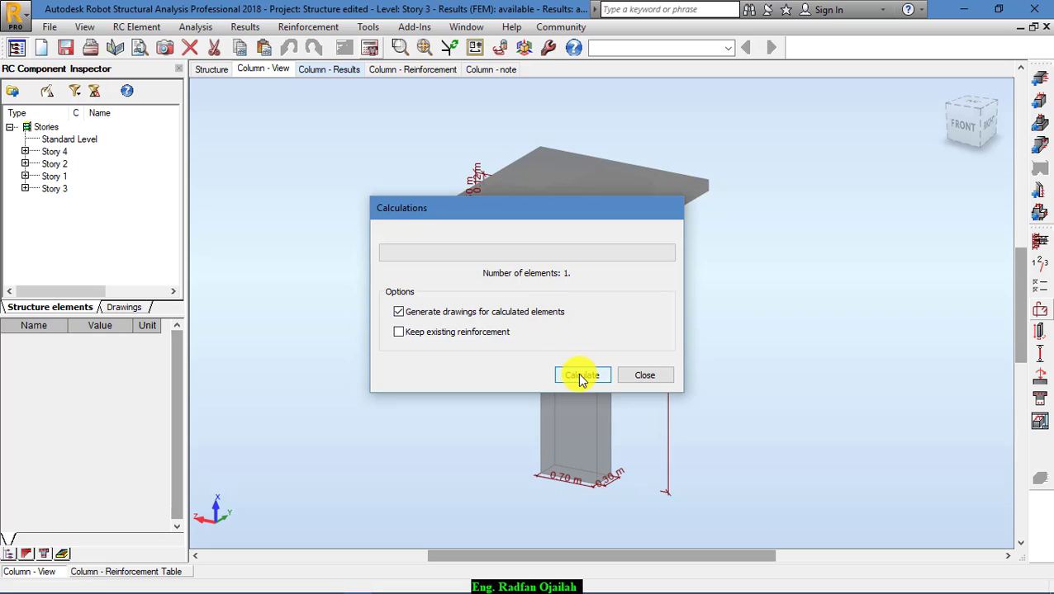
left_click(581, 376)
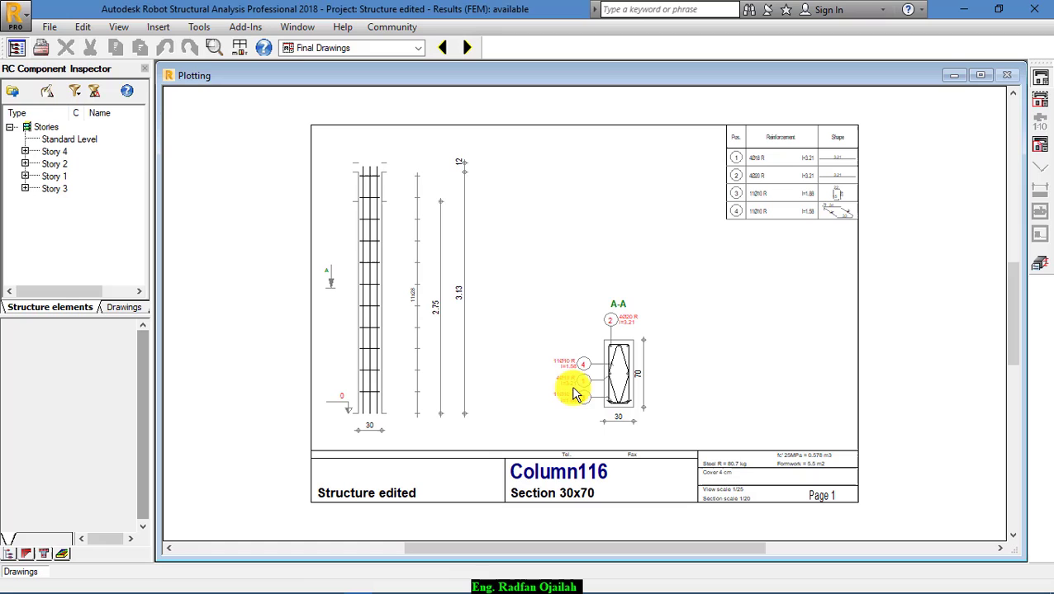
Examine the Column116 drawing, looking closely at the bar and tie arrangement in section A-A
scroll(544, 491, "up", 2)
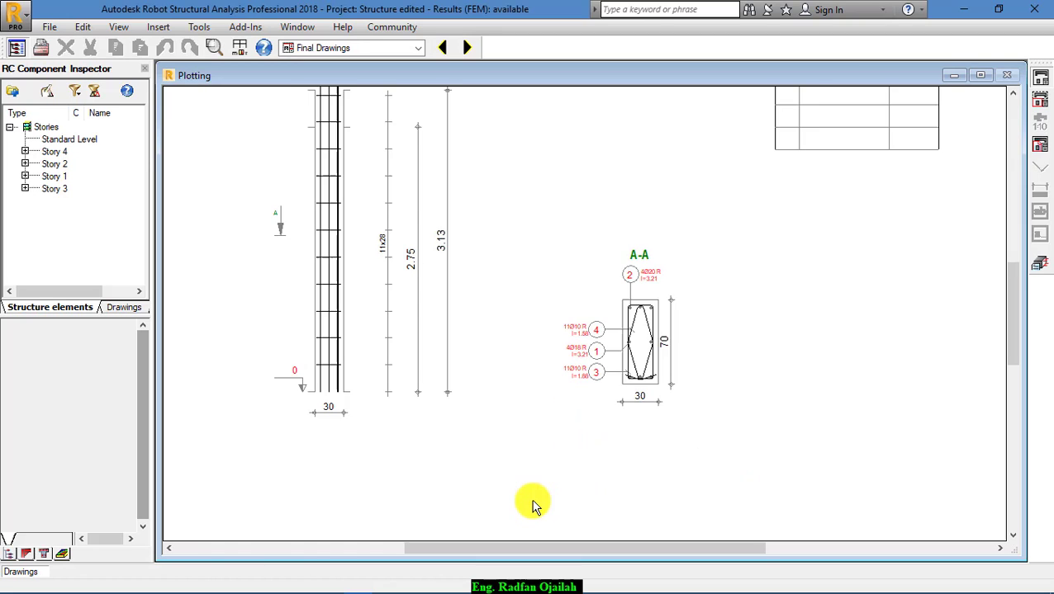
scroll(536, 501, "down", 1)
scroll(483, 514, "down", 1)
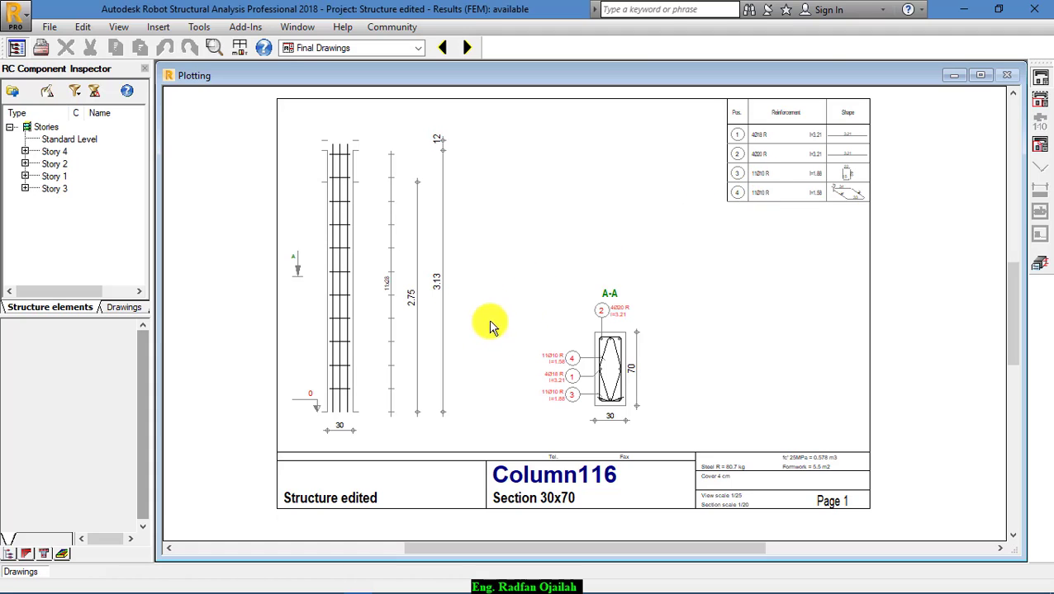
scroll(613, 358, "up", 1)
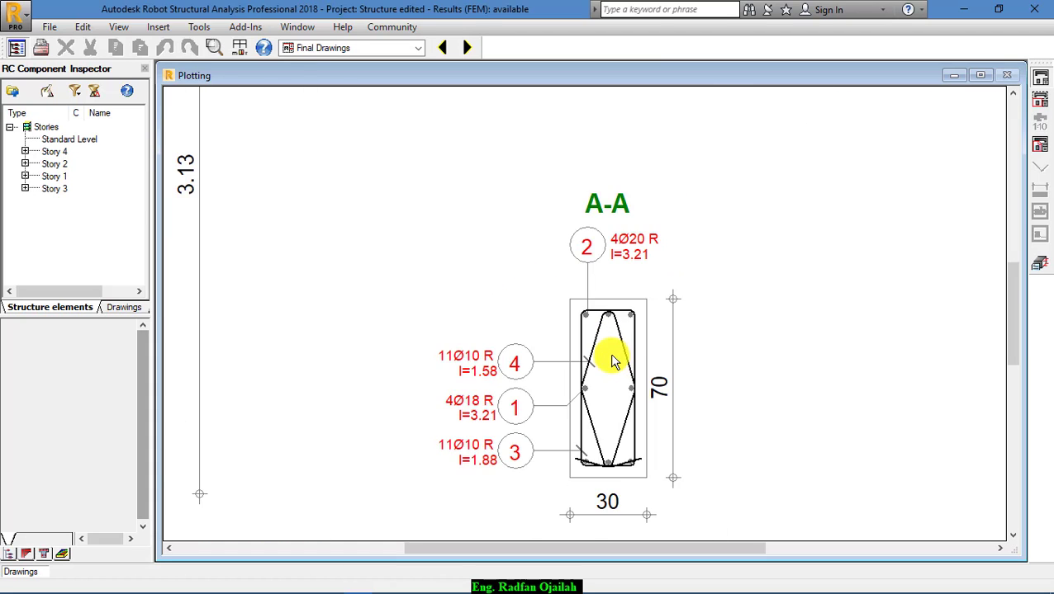
scroll(616, 408, "up", 1)
scroll(393, 242, "down", 1)
scroll(390, 241, "down", 1)
scroll(631, 364, "up", 1)
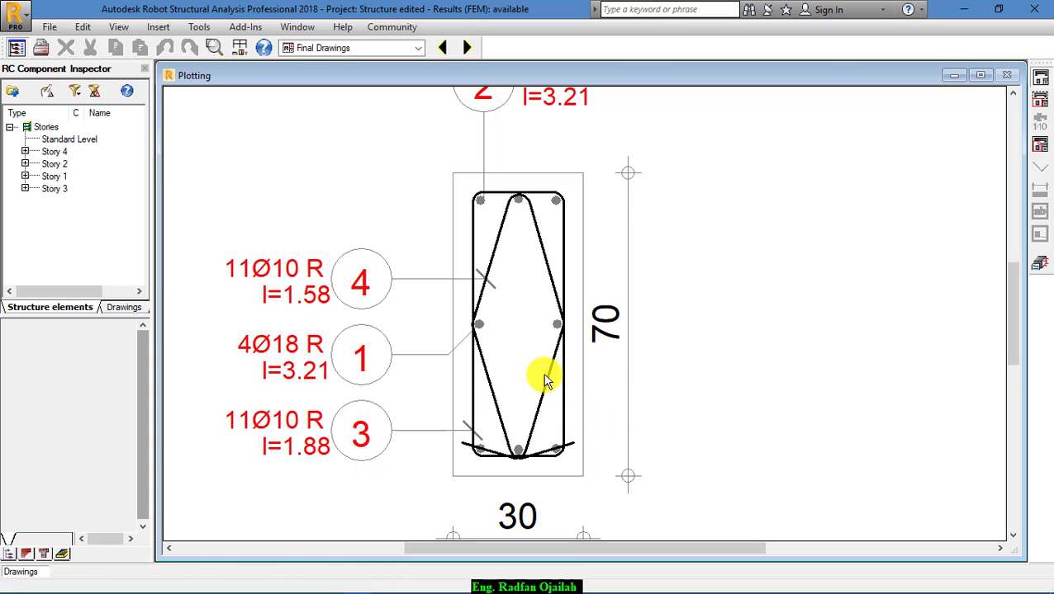
scroll(541, 378, "down", 1)
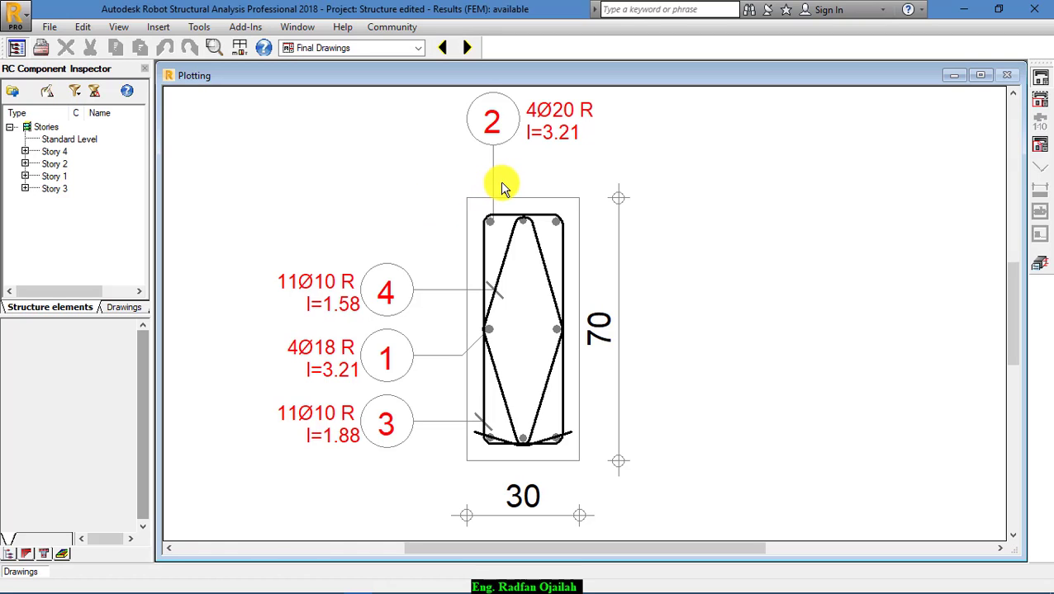
scroll(380, 247, "down", 5)
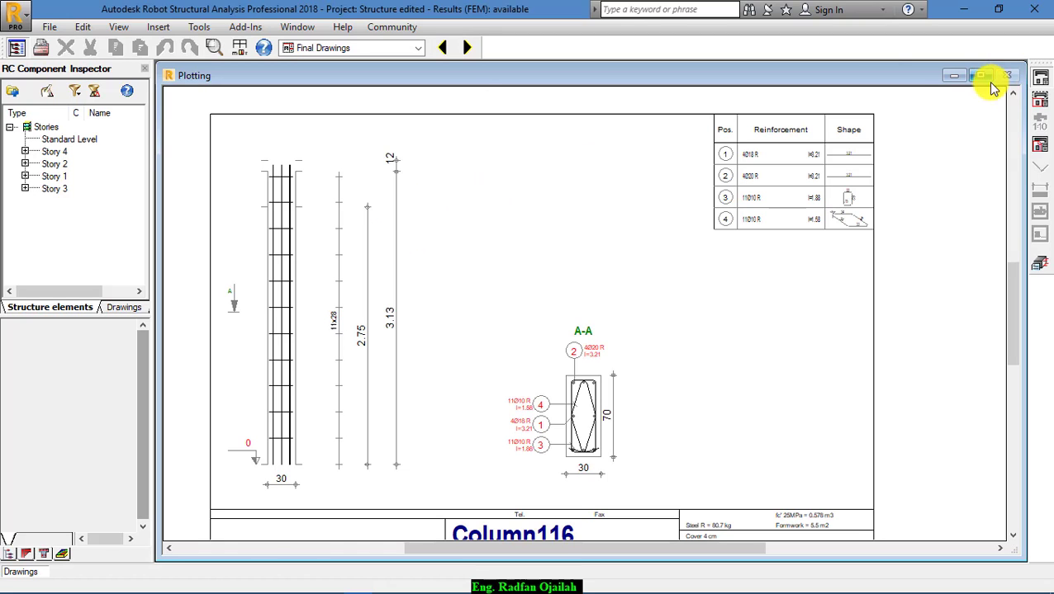
Minimize the final drawing and reopen Column116 of Story 1 in the column view
left_click(954, 75)
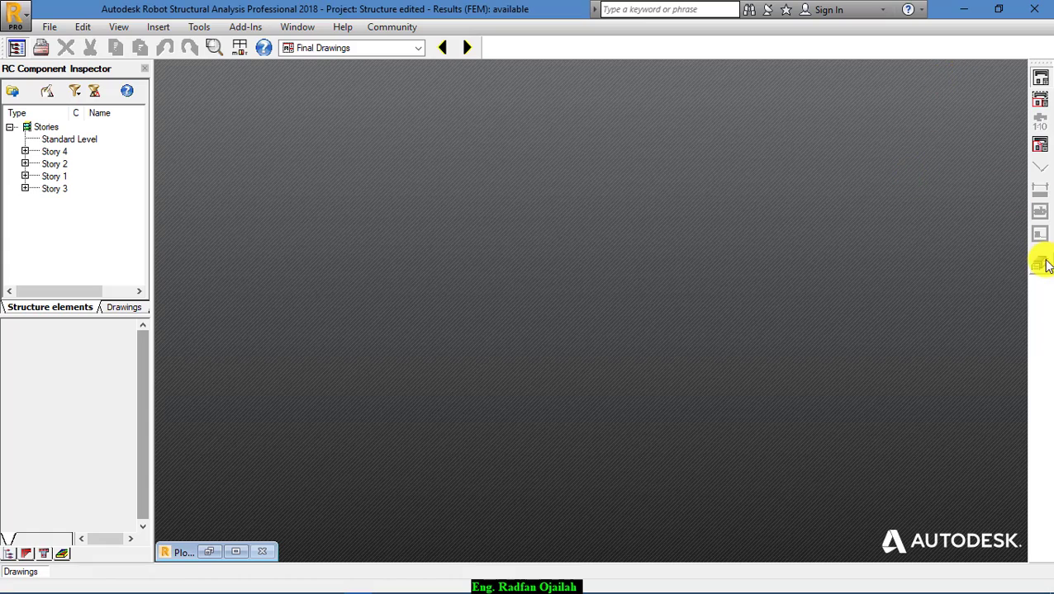
left_click(419, 47)
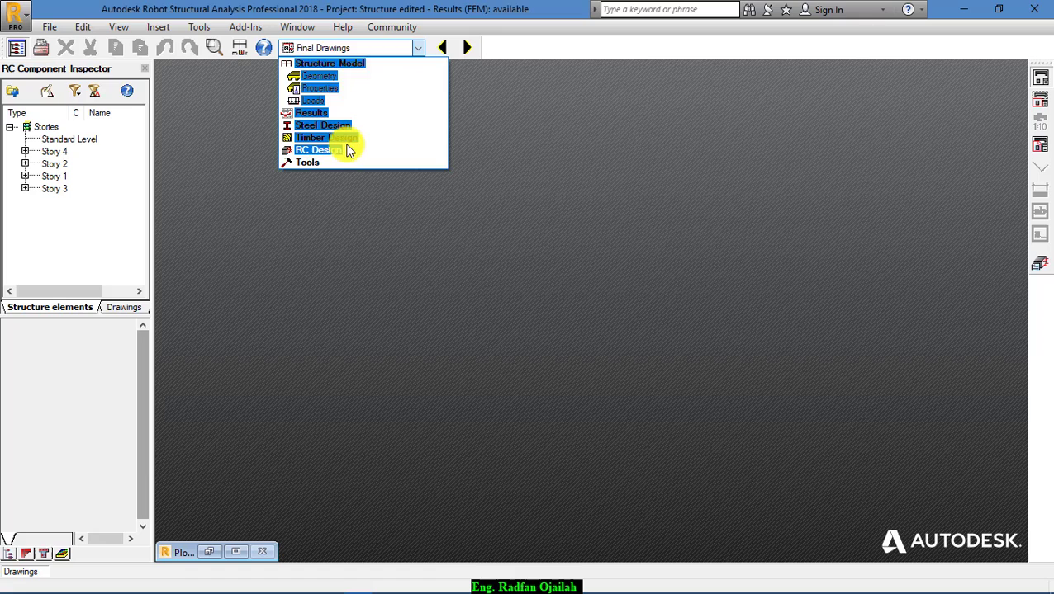
left_click(331, 150)
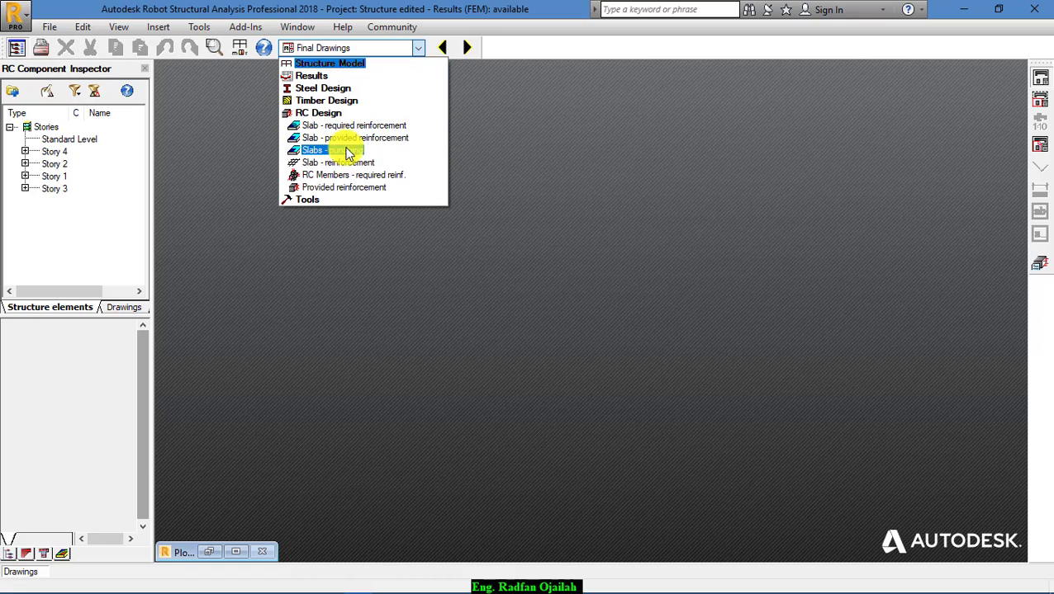
left_click(27, 180)
left_click(25, 176)
left_click(29, 200)
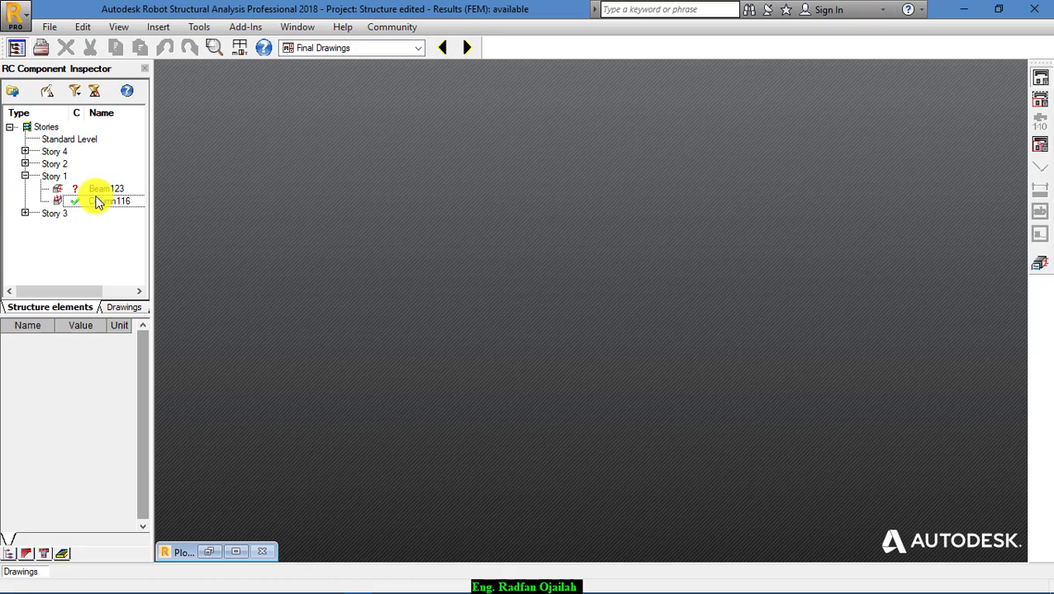
double_click(97, 203)
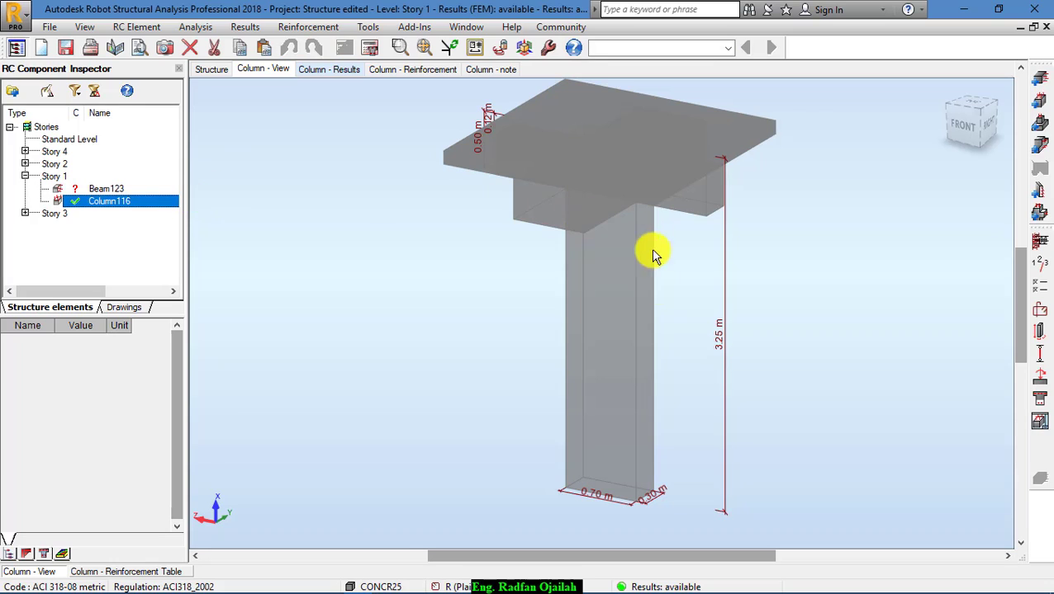
scroll(640, 297, "up", 3)
scroll(630, 325, "down", 3)
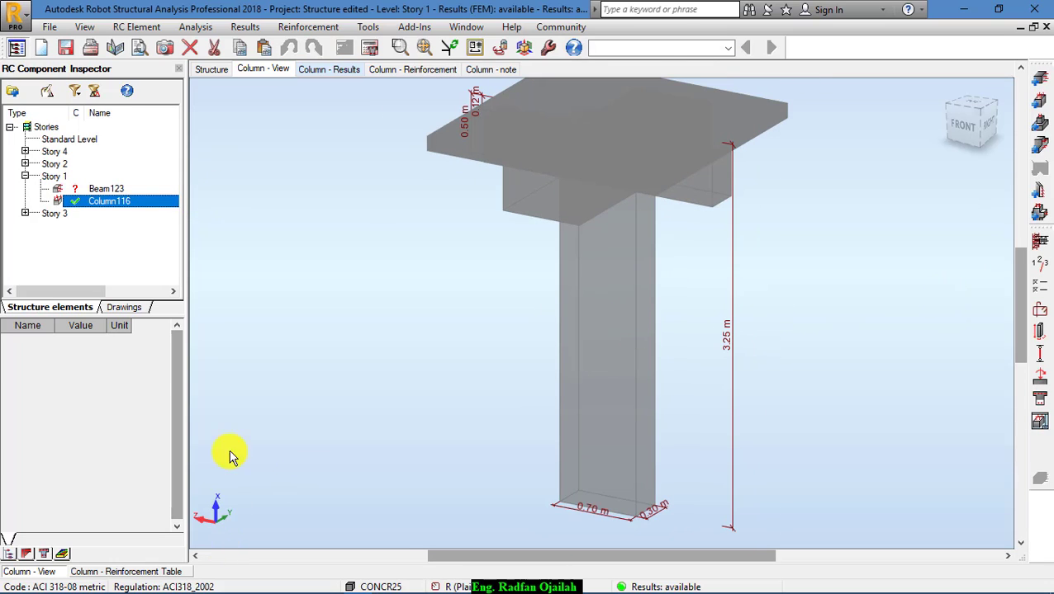
Review Column116's interaction results, and examine its reinforcement in the section view, 3D view and general reinforcement table
left_click(352, 69)
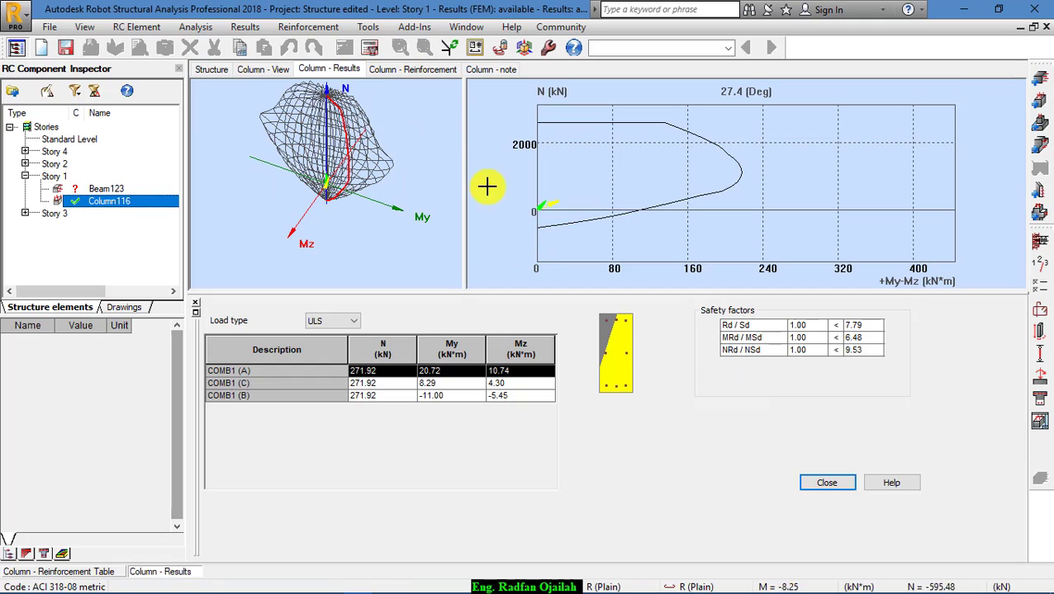
left_click(417, 73)
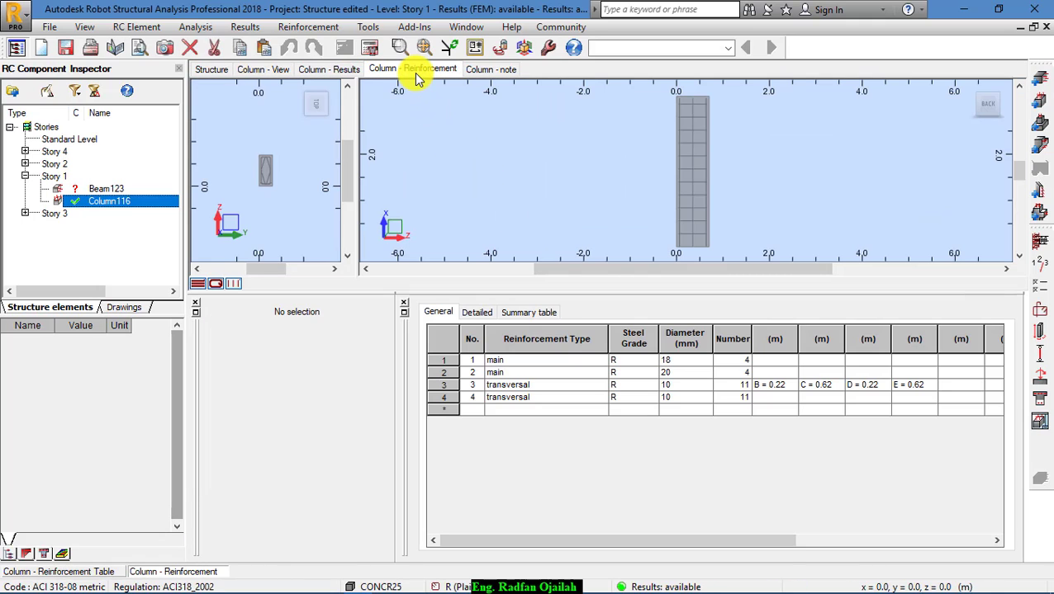
scroll(738, 181, "up", 2)
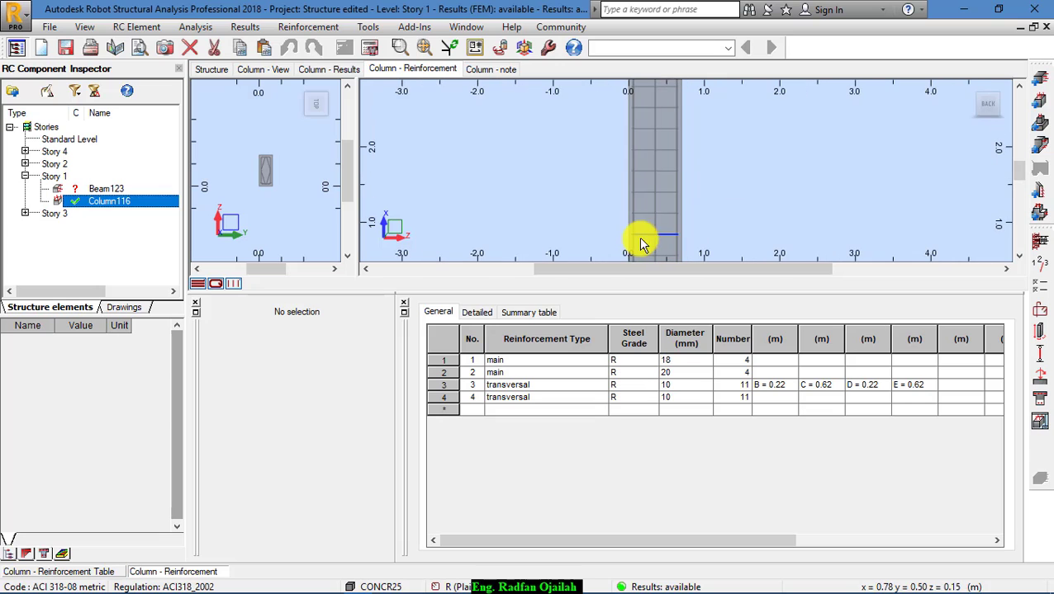
left_click_drag(965, 86, 696, 98)
scroll(696, 97, "up", 3)
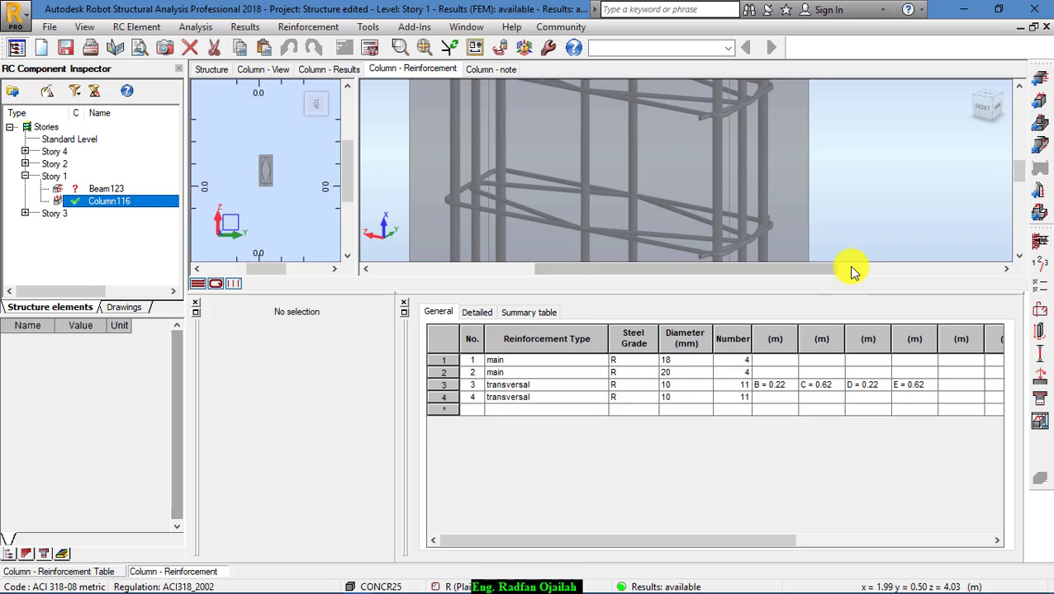
left_click_drag(967, 250, 441, 223)
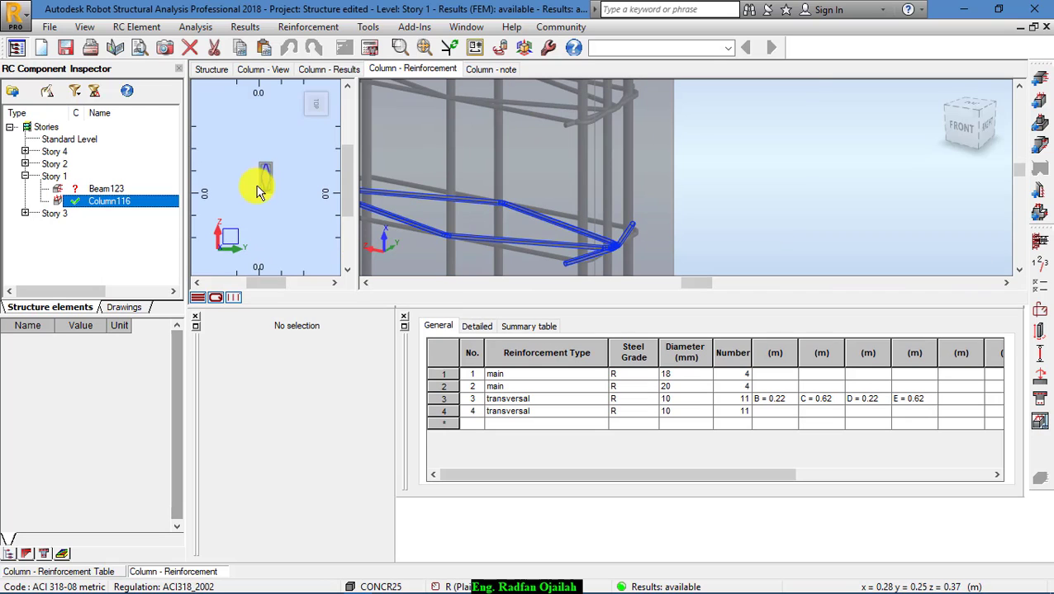
scroll(262, 186, "up", 3)
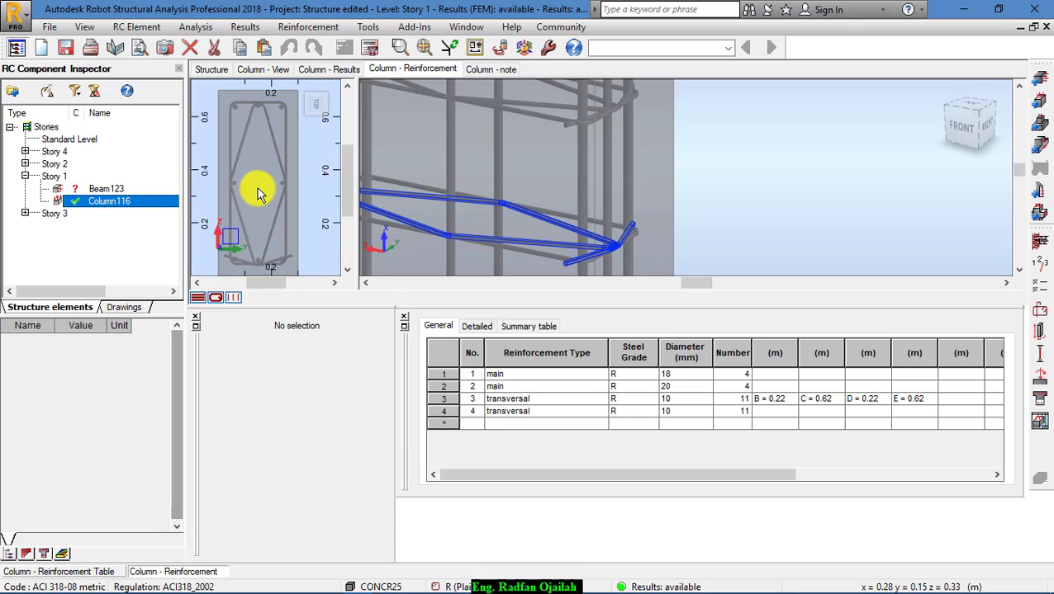
scroll(533, 213, "down", 5)
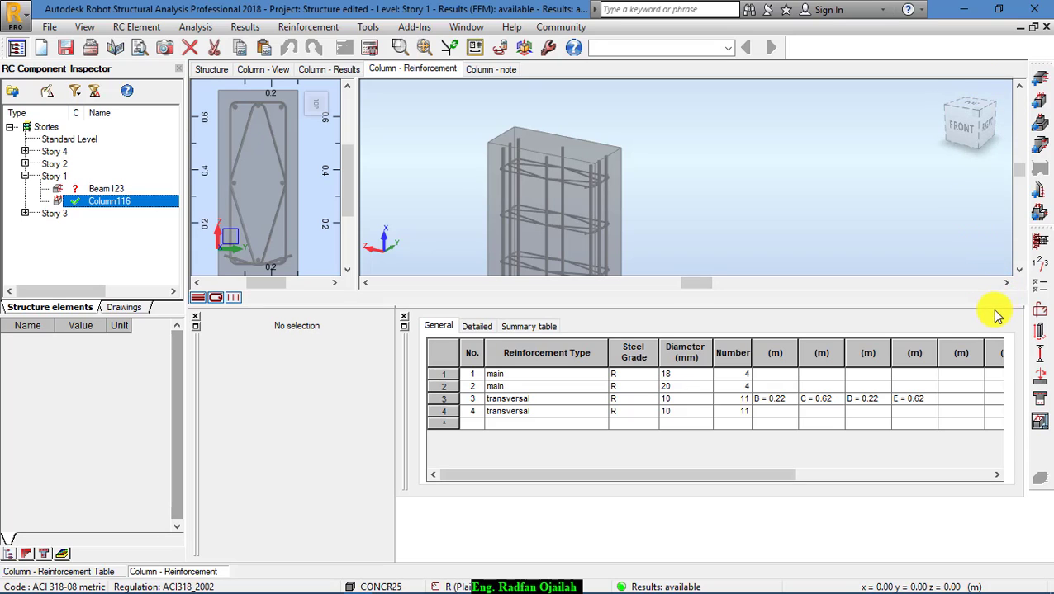
mouse_move(746, 476)
left_mouse_down()
mouse_move(836, 473)
mouse_move(745, 483)
left_mouse_up()
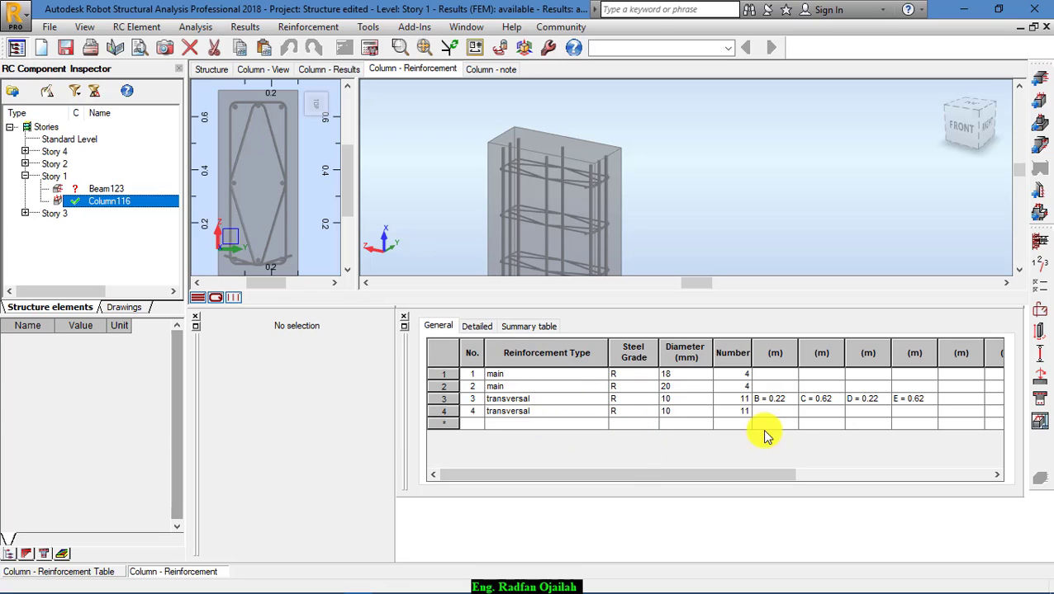
left_click_drag(630, 473, 740, 472)
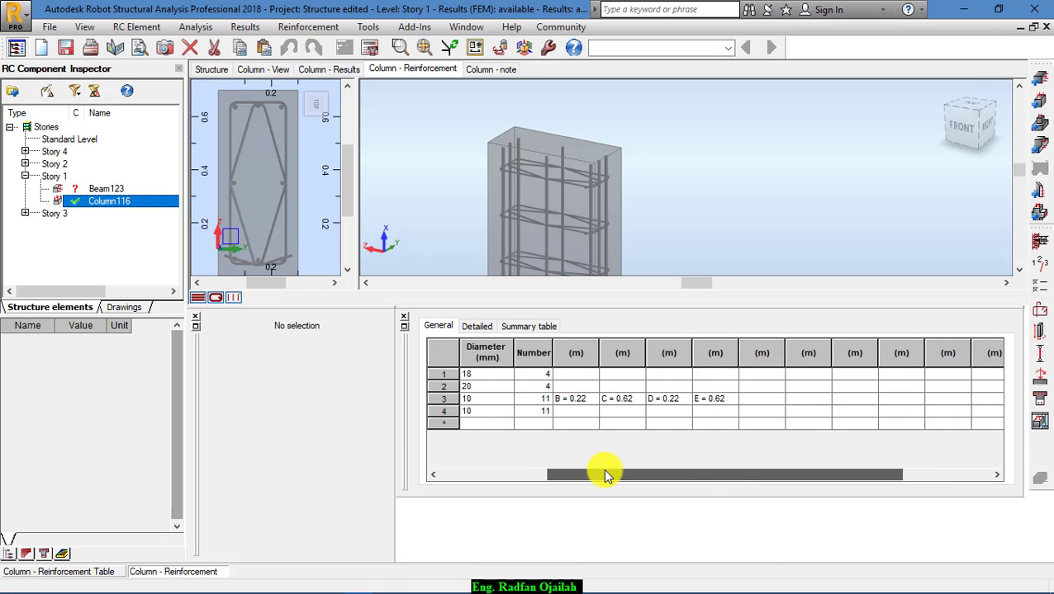